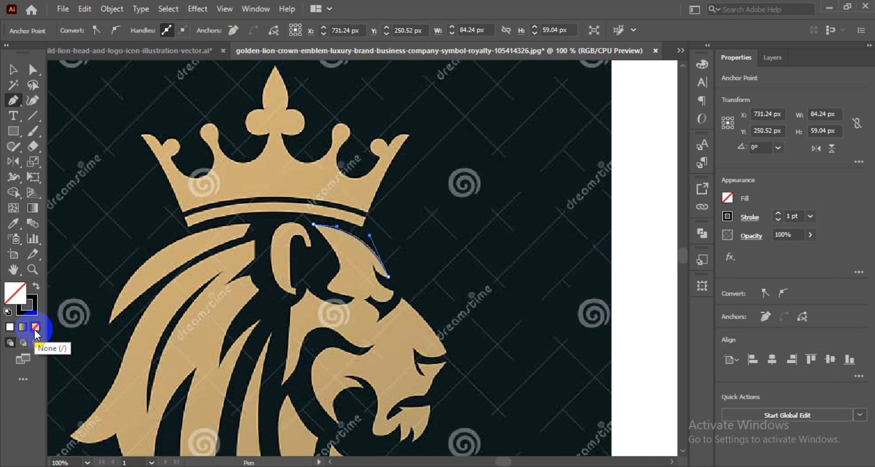
# Give the forehead path a green stroke and no fill so the artwork shows through.
pyautogui.click(702, 64)
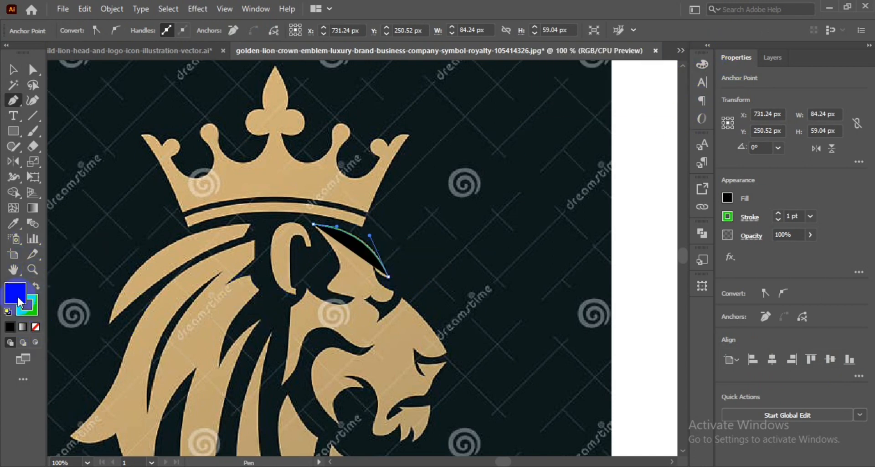
pyautogui.click(35, 327)
pyautogui.scroll(2, 386, 268)
# Continue the path around the pointed notch below the forehead to the tip of the rounded brow bump.
pyautogui.moveTo(397, 330); pyautogui.dragTo(369, 249)
pyautogui.moveTo(330, 153); pyautogui.dragTo(330, 151)
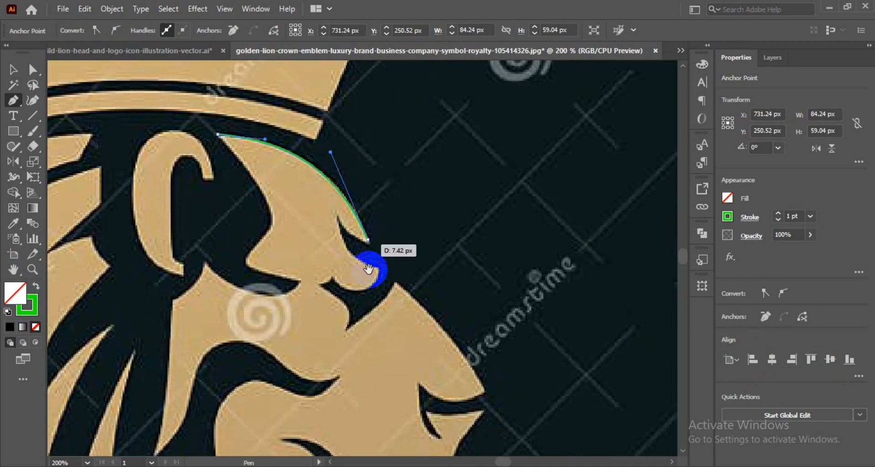
pyautogui.moveTo(371, 265); pyautogui.dragTo(400, 240)
pyautogui.scroll(1, 397, 225)
pyautogui.moveTo(401, 209); pyautogui.dragTo(357, 193)
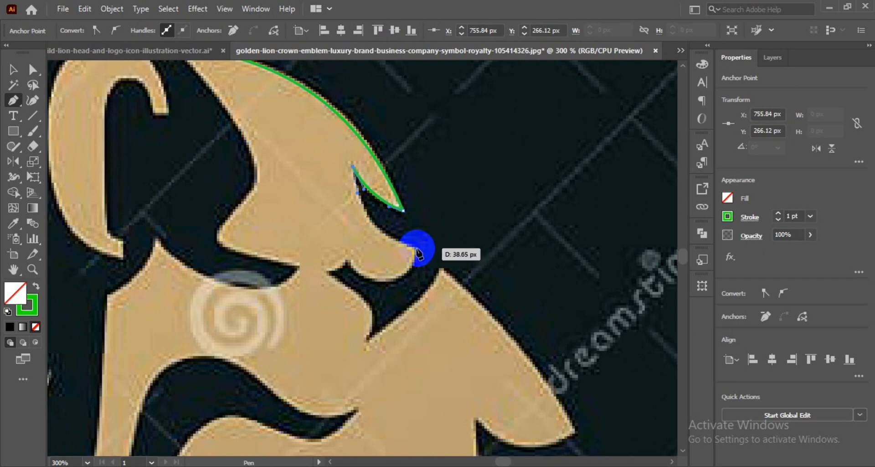
pyautogui.moveTo(408, 246); pyautogui.dragTo(359, 232)
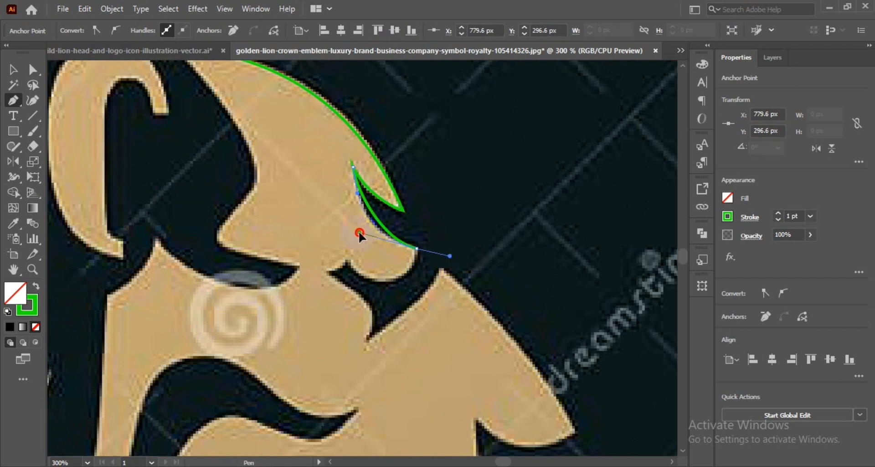
# Trace the rounded underside of the brow bump and the short edge back to the recess's inner corner.
pyautogui.moveTo(423, 258)
pyautogui.mouseDown()
pyautogui.moveTo(433, 236)
pyautogui.moveTo(428, 248)
pyautogui.mouseUp()
pyautogui.keyDown('ctrl'); pyautogui.click(427, 227); pyautogui.keyUp('ctrl')
pyautogui.moveTo(357, 241); pyautogui.dragTo(396, 273)
pyautogui.keyDown('alt'); pyautogui.scroll(1, 379, 247); pyautogui.keyUp('alt')
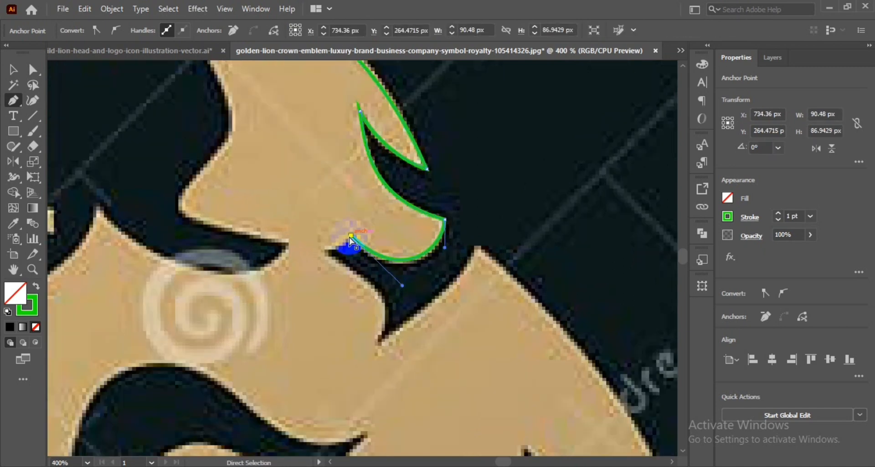
pyautogui.keyDown('ctrl'); pyautogui.click(350, 236); pyautogui.keyUp('ctrl')
pyautogui.click(347, 244)
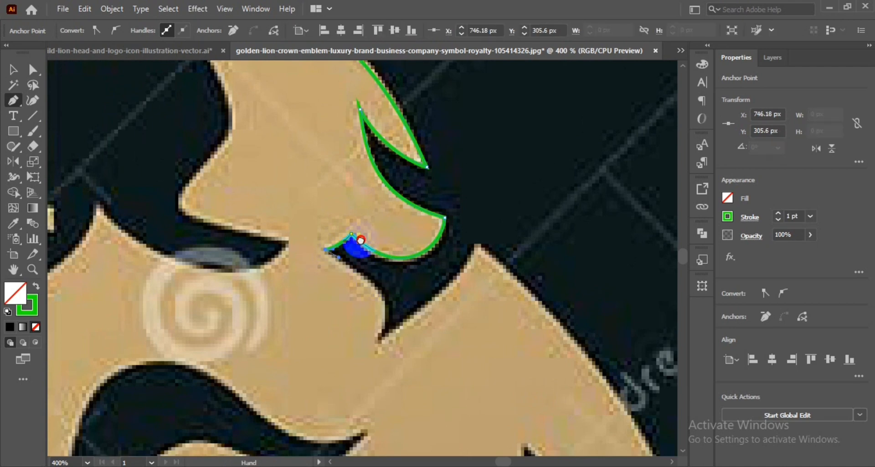
# Trace the dark recess below the brow down to its lower point and up to the top of the nose.
pyautogui.moveTo(360, 239); pyautogui.dragTo(344, 188)
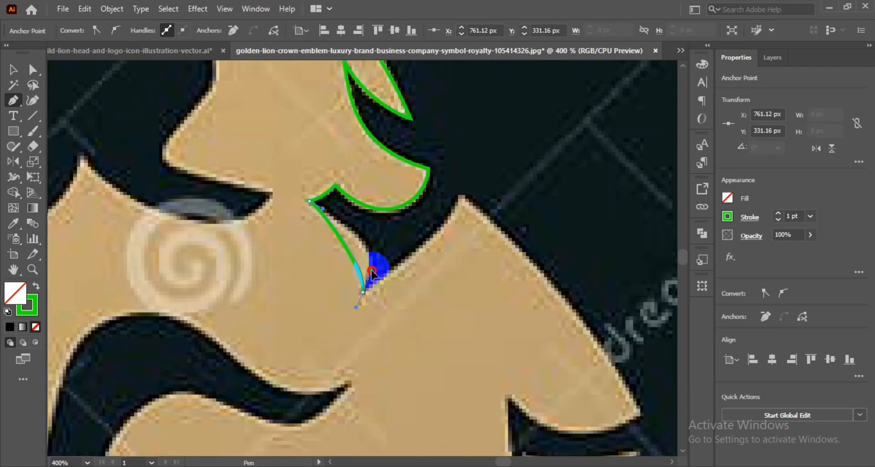
pyautogui.moveTo(372, 272); pyautogui.dragTo(387, 236)
pyautogui.moveTo(310, 201); pyautogui.dragTo(321, 211)
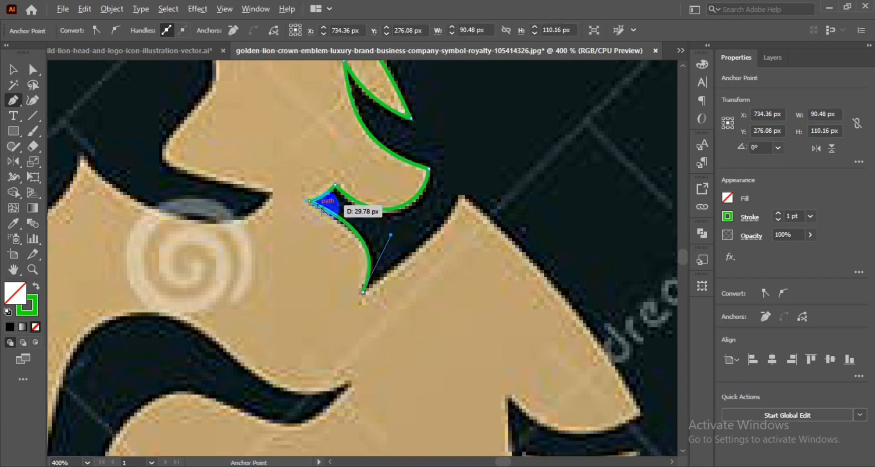
pyautogui.moveTo(384, 263); pyautogui.dragTo(323, 243)
pyautogui.moveTo(302, 272); pyautogui.dragTo(309, 285)
pyautogui.moveTo(402, 179); pyautogui.dragTo(410, 184)
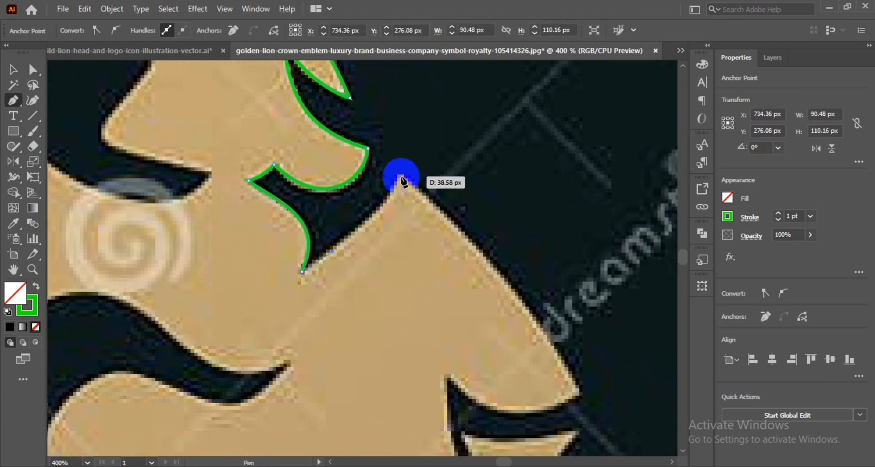
pyautogui.moveTo(403, 153); pyautogui.dragTo(421, 191)
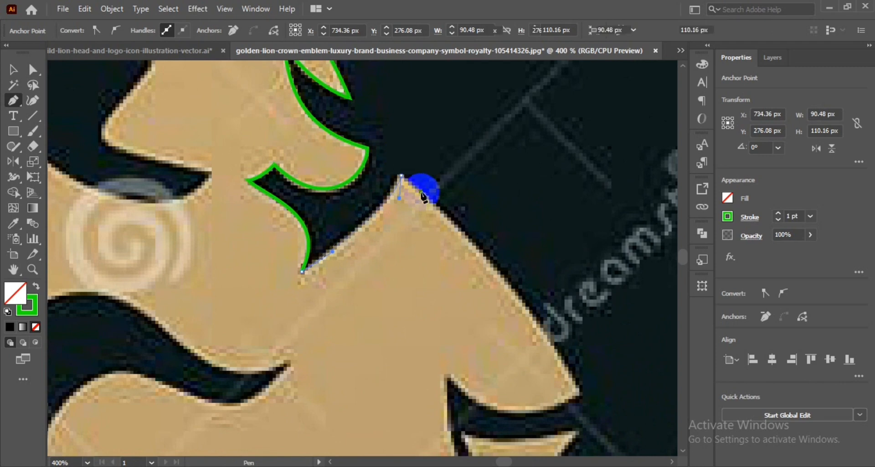
# Trace the long nose ridge as one curve down to the nose tip and end it with a corner anchor.
pyautogui.moveTo(478, 264); pyautogui.dragTo(394, 184)
pyautogui.moveTo(502, 329); pyautogui.dragTo(457, 221)
pyautogui.moveTo(497, 308); pyautogui.dragTo(519, 280)
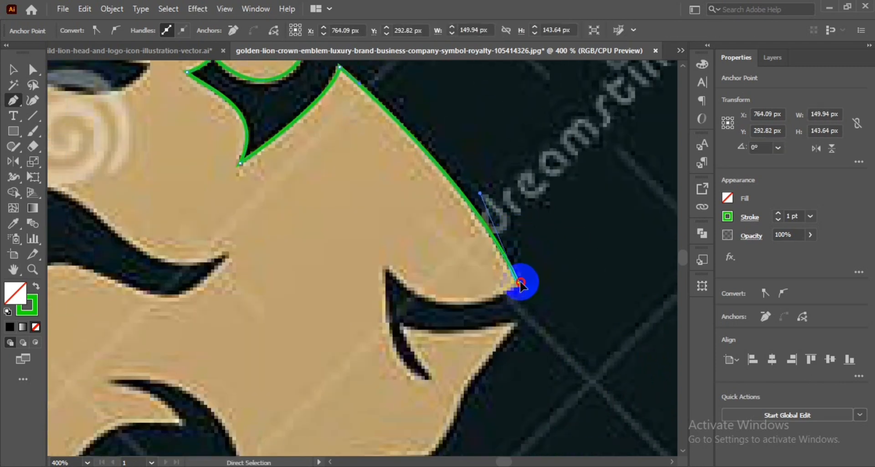
pyautogui.keyDown('ctrl'); pyautogui.click(520, 284); pyautogui.keyUp('ctrl')
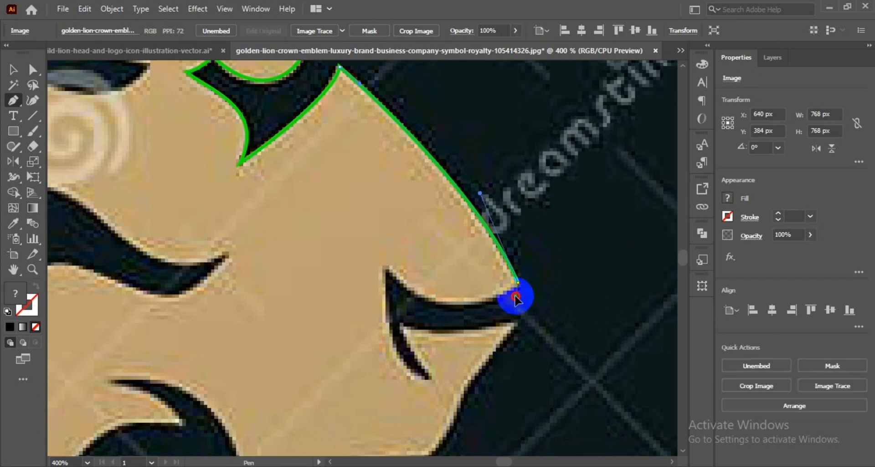
pyautogui.click(516, 285)
# Trace the curved underside of the nose and the outer edge of the nostril cut to its lower tip.
pyautogui.moveTo(387, 268); pyautogui.dragTo(378, 248)
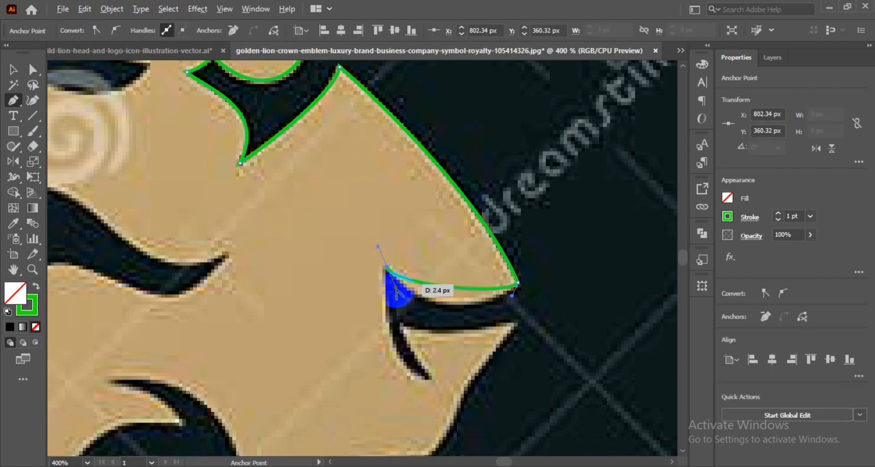
pyautogui.moveTo(397, 294); pyautogui.dragTo(377, 248)
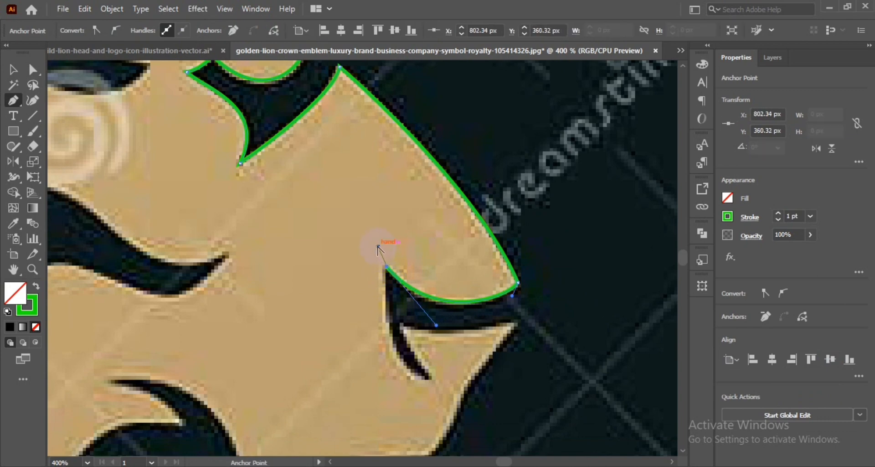
pyautogui.moveTo(429, 304); pyautogui.dragTo(356, 262)
pyautogui.moveTo(360, 335); pyautogui.dragTo(409, 347)
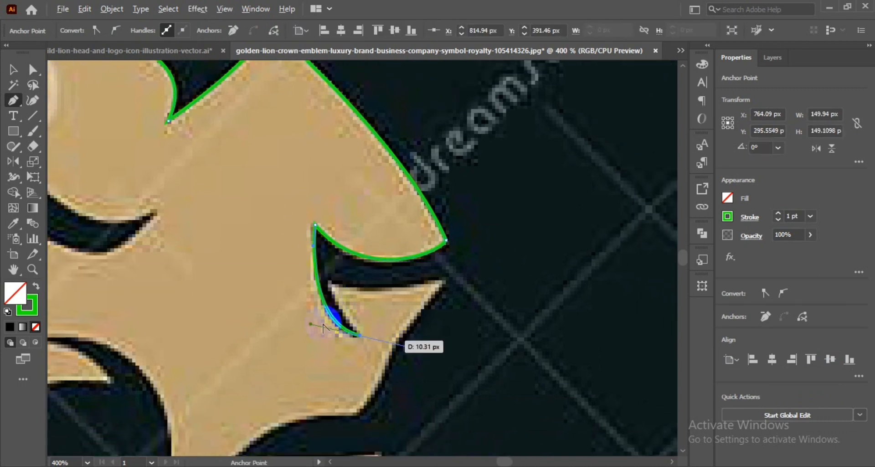
pyautogui.moveTo(308, 321); pyautogui.dragTo(302, 321)
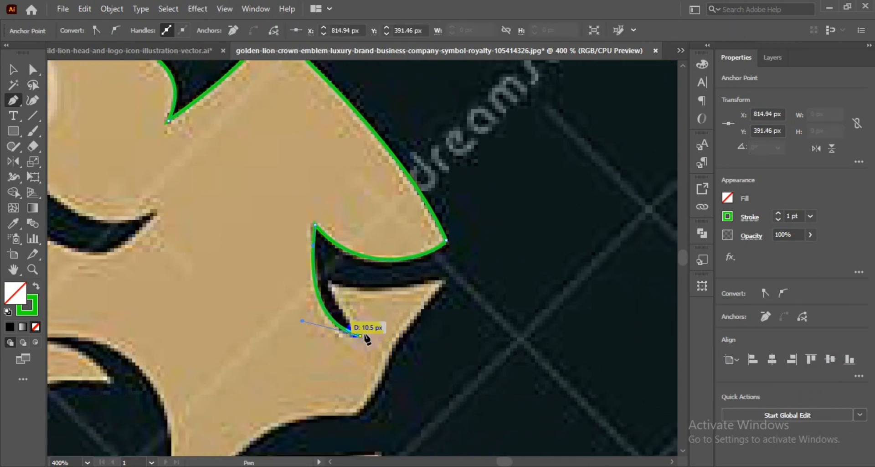
pyautogui.keyDown('ctrl'); pyautogui.click(360, 336); pyautogui.keyUp('ctrl')
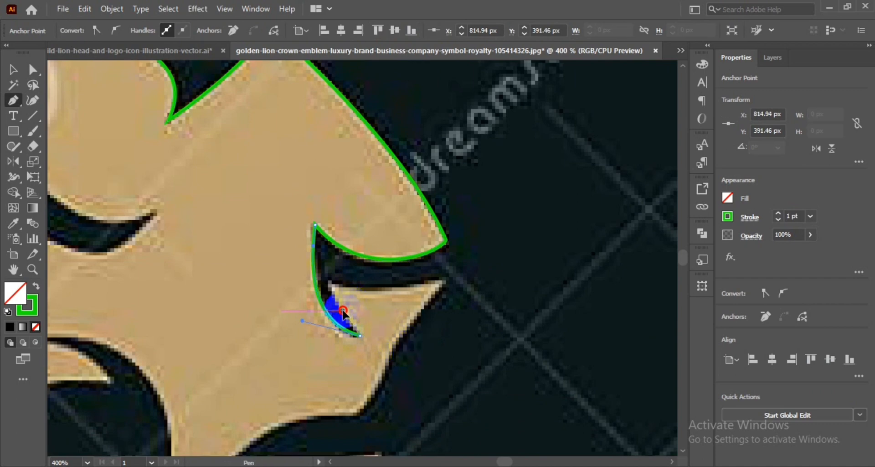
# Trace the nostril cut's inner edge, then the front of the muzzle down to the upper lip's corner.
pyautogui.moveTo(344, 315)
pyautogui.mouseDown()
pyautogui.moveTo(329, 288)
pyautogui.moveTo(354, 287)
pyautogui.mouseUp()
pyautogui.moveTo(446, 282); pyautogui.dragTo(424, 307)
pyautogui.moveTo(414, 334); pyautogui.dragTo(386, 283)
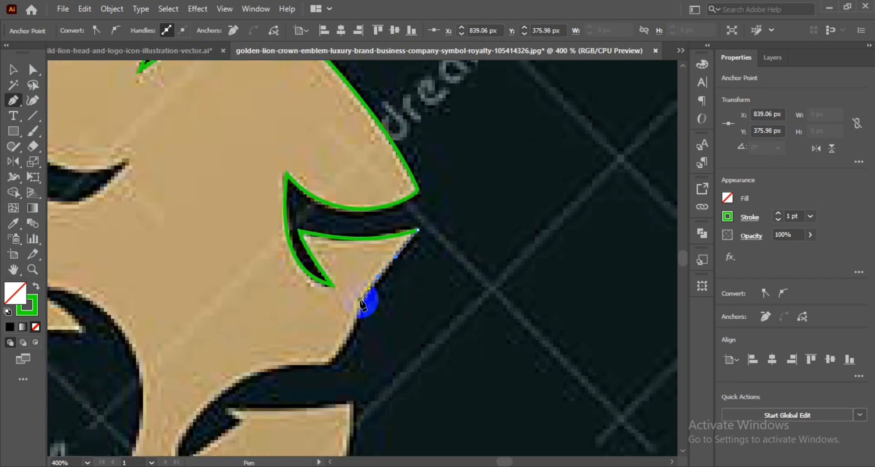
pyautogui.click(360, 300)
pyautogui.moveTo(327, 362); pyautogui.dragTo(303, 364)
pyautogui.moveTo(364, 359); pyautogui.dragTo(385, 285)
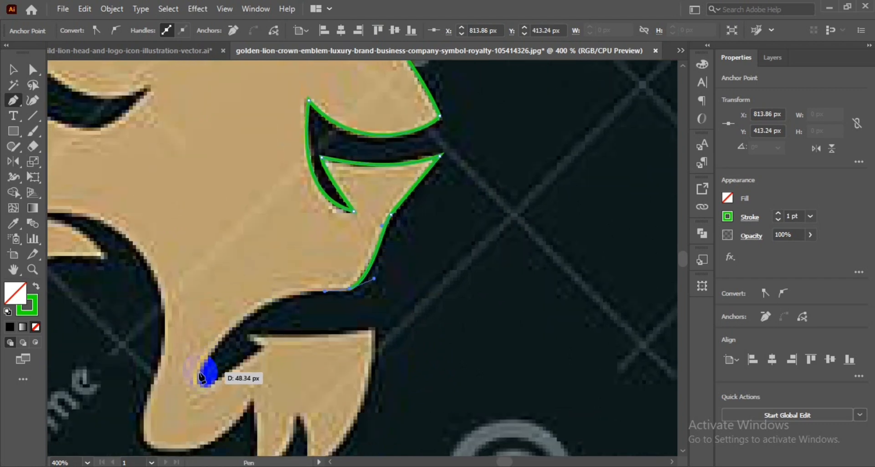
# Trace the upper lip's curved edge and the rounded inner end of the mouth slit.
pyautogui.moveTo(212, 368); pyautogui.dragTo(234, 321)
pyautogui.moveTo(242, 288); pyautogui.dragTo(242, 288)
pyautogui.moveTo(320, 292); pyautogui.dragTo(337, 243)
pyautogui.scroll(2, 231, 329)
pyautogui.moveTo(257, 319)
pyautogui.mouseDown()
pyautogui.moveTo(221, 334)
pyautogui.moveTo(227, 346)
pyautogui.mouseUp()
pyautogui.hotkey('ctrl', 'z')
pyautogui.click(258, 320)
pyautogui.moveTo(325, 271); pyautogui.dragTo(283, 301)
# Trace the small notch, the top edge and the curved front edge of the chin tuft.
pyautogui.scroll(-1, 273, 328)
pyautogui.moveTo(284, 355); pyautogui.dragTo(307, 380)
pyautogui.moveTo(306, 343); pyautogui.dragTo(344, 342)
pyautogui.moveTo(484, 342); pyautogui.dragTo(366, 340)
pyautogui.moveTo(366, 340); pyautogui.dragTo(420, 234)
pyautogui.moveTo(322, 420); pyautogui.dragTo(296, 430)
pyautogui.moveTo(347, 411); pyautogui.dragTo(414, 366)
# Trace the pointed tips and gaps along the underside of the chin tuft.
pyautogui.click(322, 420)
pyautogui.moveTo(322, 420); pyautogui.dragTo(393, 401)
pyautogui.moveTo(375, 313); pyautogui.dragTo(370, 344)
pyautogui.moveTo(319, 399); pyautogui.dragTo(381, 346)
pyautogui.moveTo(403, 274); pyautogui.dragTo(400, 240)
pyautogui.click(406, 260)
pyautogui.moveTo(328, 329); pyautogui.dragTo(413, 291)
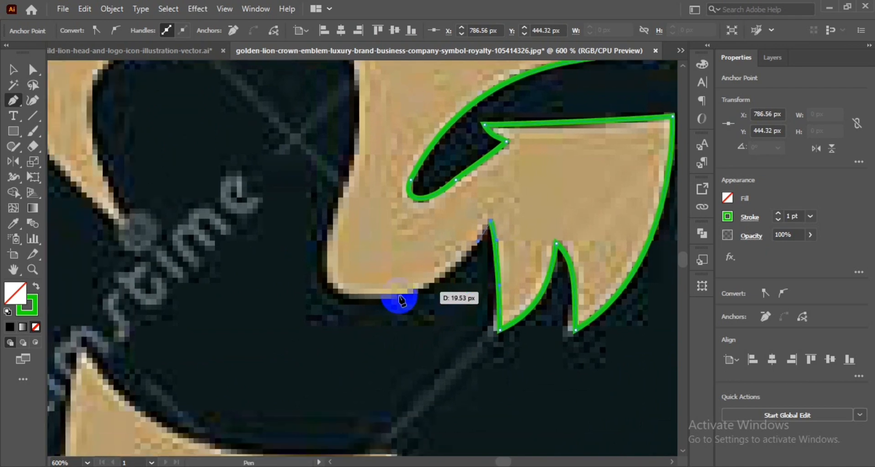
# Trace the rounded bottom of the chin and its back edge up into the open mouth.
pyautogui.moveTo(353, 295); pyautogui.dragTo(256, 287)
pyautogui.moveTo(351, 174); pyautogui.dragTo(354, 163)
pyautogui.moveTo(255, 287); pyautogui.dragTo(285, 287)
pyautogui.moveTo(371, 203); pyautogui.dragTo(401, 387)
# Curve the path around the mouth's inner edge to the upper pointed tip and fine-tune its handles.
pyautogui.moveTo(188, 126); pyautogui.dragTo(149, 125)
pyautogui.moveTo(227, 127); pyautogui.dragTo(240, 128)
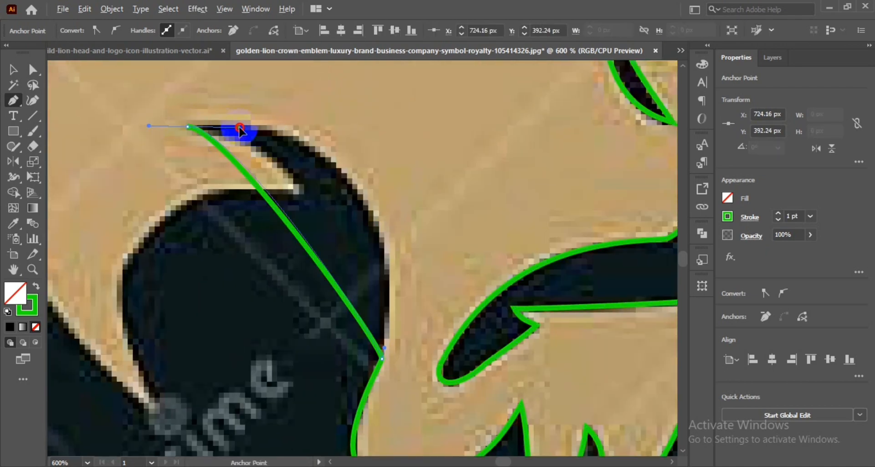
pyautogui.moveTo(444, 117); pyautogui.dragTo(445, 116)
pyautogui.moveTo(386, 345); pyautogui.dragTo(414, 269)
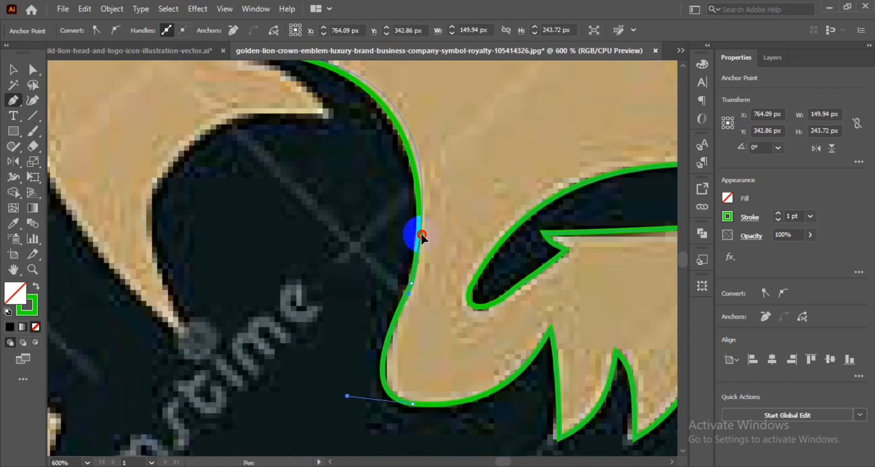
pyautogui.moveTo(422, 234); pyautogui.dragTo(422, 231)
pyautogui.moveTo(424, 219); pyautogui.dragTo(404, 324)
pyautogui.moveTo(426, 149); pyautogui.dragTo(427, 150)
# Trace the lower edge of the pointed cut at the top of the mouth back to its inner corner.
pyautogui.moveTo(361, 446); pyautogui.dragTo(367, 299)
pyautogui.moveTo(331, 355); pyautogui.dragTo(336, 353)
pyautogui.moveTo(353, 130); pyautogui.dragTo(384, 230)
pyautogui.moveTo(234, 108); pyautogui.dragTo(269, 116)
pyautogui.moveTo(343, 171); pyautogui.dragTo(395, 196)
pyautogui.moveTo(385, 171); pyautogui.dragTo(348, 173)
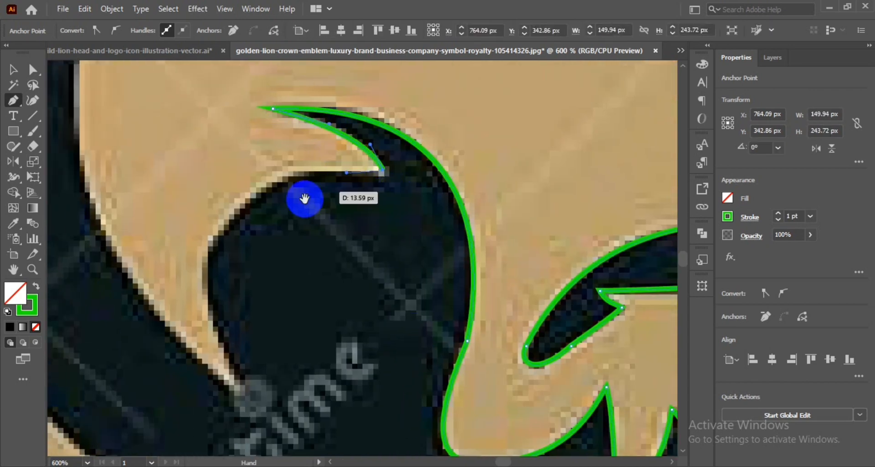
pyautogui.moveTo(304, 198); pyautogui.dragTo(383, 172)
# Trace the rounded back of the open mouth down to the pointed tip of the jaw.
pyautogui.moveTo(288, 218); pyautogui.dragTo(286, 246)
pyautogui.moveTo(427, 146); pyautogui.dragTo(370, 132)
pyautogui.moveTo(371, 167); pyautogui.dragTo(307, 97)
pyautogui.moveTo(256, 281); pyautogui.dragTo(296, 332)
pyautogui.keyDown('ctrl'); pyautogui.moveTo(224, 175); pyautogui.dragTo(218, 196); pyautogui.keyUp('ctrl')
pyautogui.moveTo(245, 154); pyautogui.dragTo(298, 115)
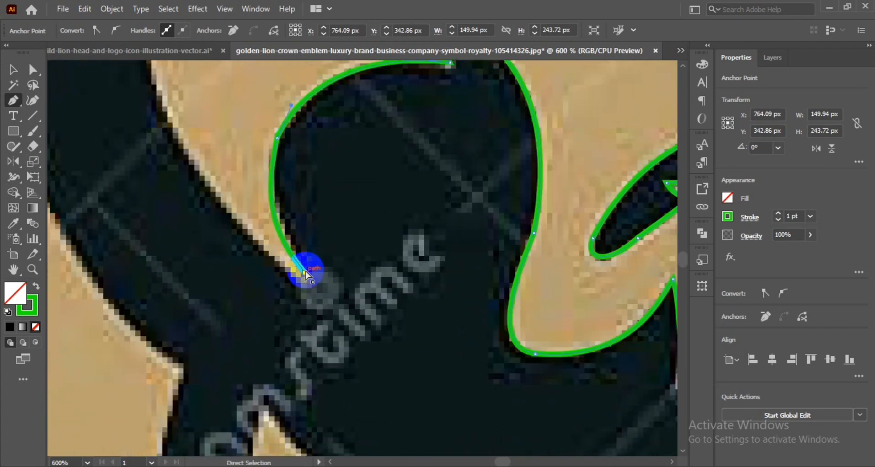
pyautogui.keyDown('ctrl'); pyautogui.click(307, 271); pyautogui.keyUp('ctrl')
# Trace the outer jaw edge from the pointed tip up to the top of the cheek.
pyautogui.keyDown('alt'); pyautogui.moveTo(347, 319); pyautogui.dragTo(276, 272); pyautogui.keyUp('alt')
pyautogui.moveTo(268, 251); pyautogui.dragTo(324, 350)
pyautogui.moveTo(204, 139); pyautogui.dragTo(200, 99)
pyautogui.keyDown('alt'); pyautogui.moveTo(208, 181); pyautogui.dragTo(223, 261); pyautogui.keyUp('alt')
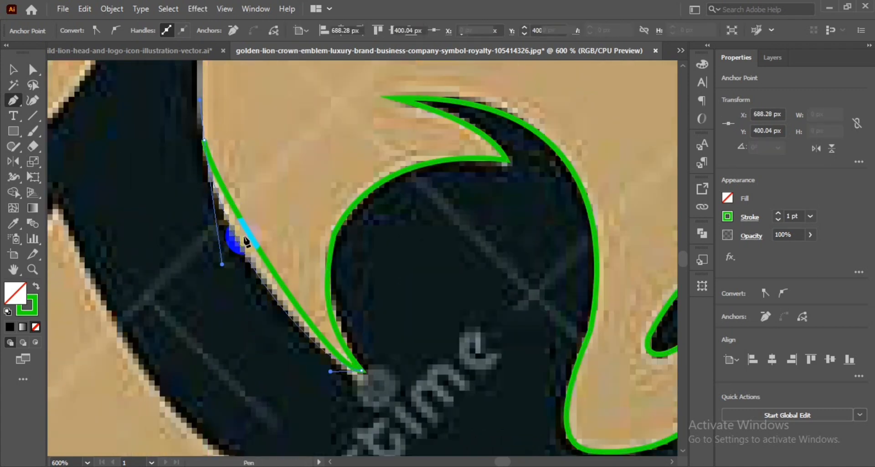
pyautogui.moveTo(240, 205); pyautogui.dragTo(238, 400)
pyautogui.moveTo(276, 127); pyautogui.dragTo(174, 176)
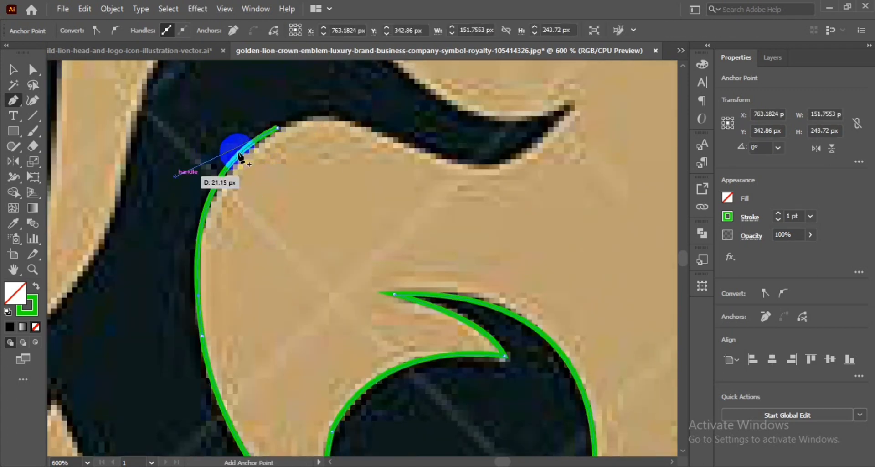
# Extend the path over the rounded top of the cheek and adjust its handles to fit the artwork.
pyautogui.moveTo(292, 140); pyautogui.dragTo(221, 166)
pyautogui.moveTo(344, 176); pyautogui.dragTo(370, 184)
pyautogui.keyDown('alt'); pyautogui.moveTo(311, 163); pyautogui.dragTo(250, 126); pyautogui.keyUp('alt')
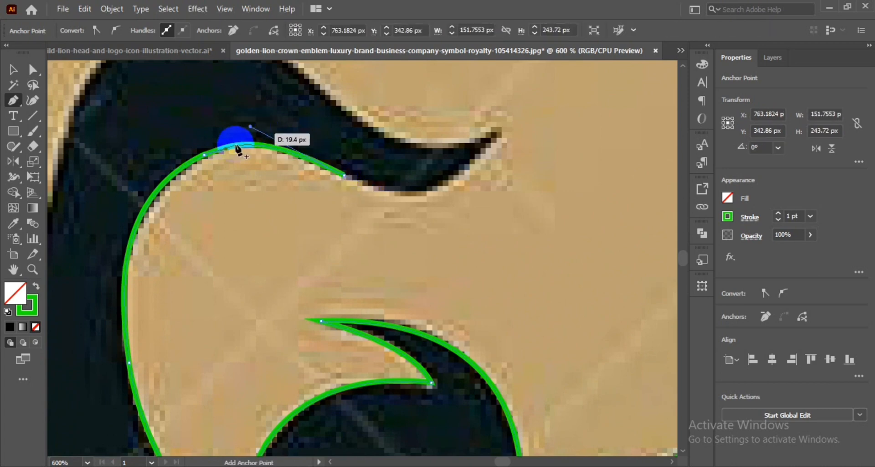
pyautogui.moveTo(319, 160); pyautogui.dragTo(255, 159)
pyautogui.moveTo(86, 188); pyautogui.dragTo(170, 188)
pyautogui.keyDown('ctrl'); pyautogui.moveTo(121, 203); pyautogui.dragTo(134, 197); pyautogui.keyUp('ctrl')
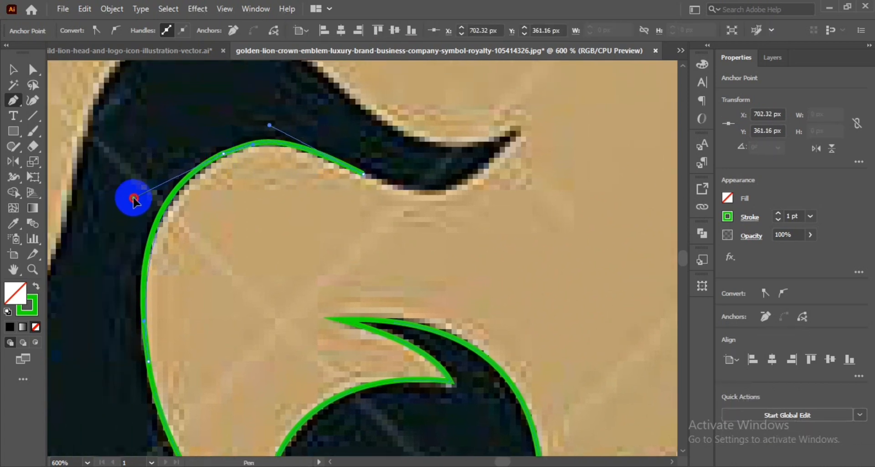
# Trace the lower edge of the dark cheek crease to its pointed end and adjust the corner handle.
pyautogui.moveTo(474, 150); pyautogui.dragTo(349, 149)
pyautogui.moveTo(391, 131); pyautogui.dragTo(366, 162)
pyautogui.keyDown('alt'); pyautogui.moveTo(334, 223); pyautogui.dragTo(334, 223); pyautogui.keyUp('alt')
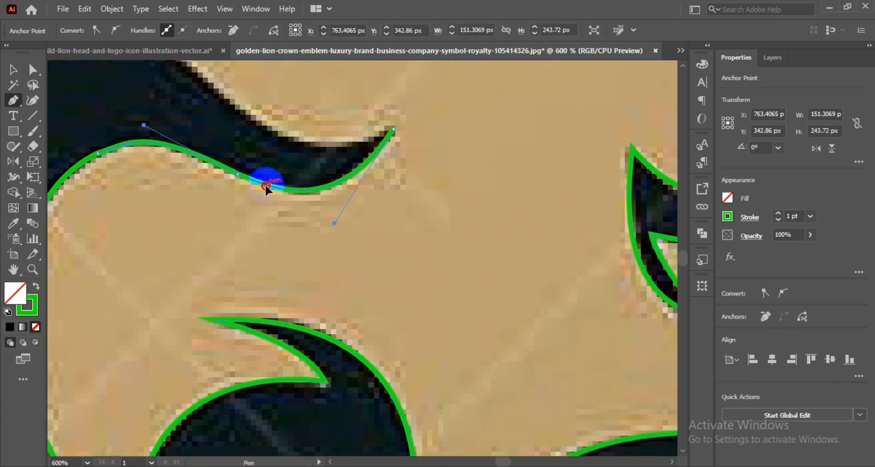
pyautogui.moveTo(265, 184); pyautogui.dragTo(287, 237)
pyautogui.keyDown('alt'); pyautogui.moveTo(415, 183); pyautogui.dragTo(375, 196); pyautogui.keyUp('alt')
# Trace the upper edge of the dark cheek crease back over its hump, adjusting the curve to fit.
pyautogui.moveTo(223, 130)
pyautogui.mouseDown()
pyautogui.moveTo(315, 155)
pyautogui.moveTo(376, 209)
pyautogui.moveTo(395, 244)
pyautogui.mouseUp()
pyautogui.moveTo(341, 194); pyautogui.dragTo(473, 255)
pyautogui.moveTo(217, 236); pyautogui.dragTo(213, 268)
pyautogui.hotkey('ctrl', 'z')
pyautogui.moveTo(421, 197); pyautogui.dragTo(426, 195)
pyautogui.moveTo(220, 225)
pyautogui.mouseDown()
pyautogui.moveTo(213, 252)
pyautogui.moveTo(267, 146)
pyautogui.mouseUp()
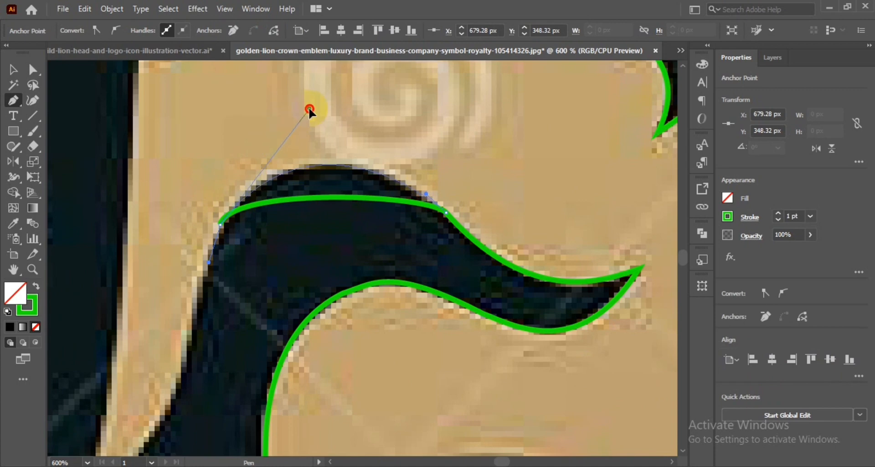
pyautogui.moveTo(309, 109); pyautogui.dragTo(309, 110)
pyautogui.moveTo(341, 218); pyautogui.dragTo(439, 49)
# Trace the front edge of the narrow strip behind the cheek down toward its pointed lower end.
pyautogui.moveTo(190, 332); pyautogui.dragTo(292, 262)
pyautogui.moveTo(315, 226); pyautogui.dragTo(312, 322)
pyautogui.moveTo(304, 188); pyautogui.dragTo(283, 212)
pyautogui.moveTo(282, 363); pyautogui.dragTo(304, 343)
pyautogui.moveTo(338, 260); pyautogui.dragTo(444, 227)
pyautogui.moveTo(292, 397); pyautogui.dragTo(297, 336)
# Trace the back edge of the narrow strip from its lower tip up to the corner below the ear.
pyautogui.scroll(-2, 298, 335)
pyautogui.moveTo(356, 172); pyautogui.dragTo(367, 264)
pyautogui.moveTo(329, 231); pyautogui.dragTo(327, 196)
pyautogui.moveTo(305, 392); pyautogui.dragTo(303, 279)
pyautogui.scroll(1, 302, 280)
pyautogui.moveTo(312, 329); pyautogui.dragTo(314, 302)
pyautogui.moveTo(336, 77); pyautogui.dragTo(310, 233)
pyautogui.click(312, 228)
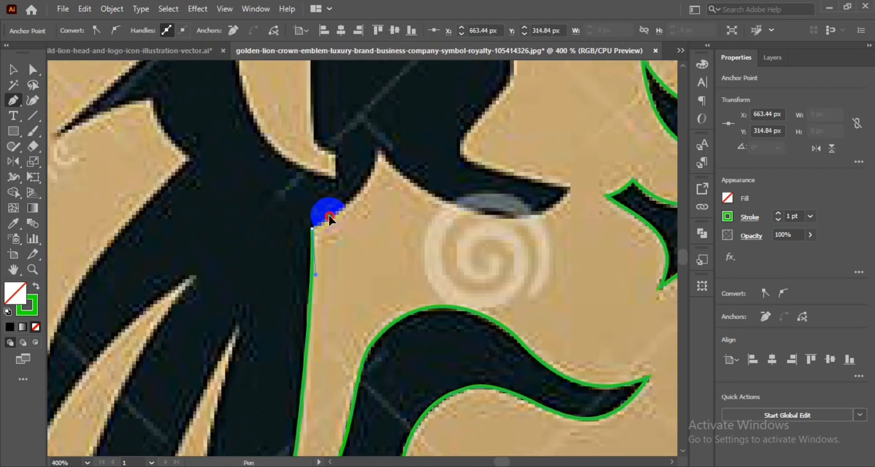
# Trace the peak below the ear and the curved lower edge of the eye to its pointed corner.
pyautogui.moveTo(379, 151); pyautogui.dragTo(393, 172)
pyautogui.moveTo(570, 186); pyautogui.dragTo(511, 168)
pyautogui.moveTo(493, 205); pyautogui.dragTo(447, 262)
pyautogui.keyDown('alt'); pyautogui.click(487, 260); pyautogui.keyUp('alt')
pyautogui.moveTo(500, 188); pyautogui.dragTo(483, 254)
pyautogui.hotkey('ctrl', 'z')
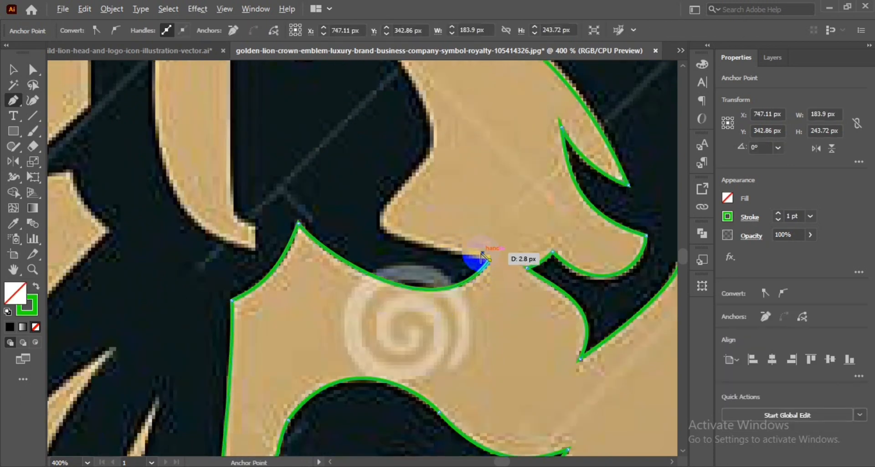
# Trace the upper edge of the eye and the back contour of the brow up toward the forehead.
pyautogui.moveTo(374, 223); pyautogui.dragTo(378, 230)
pyautogui.moveTo(391, 202); pyautogui.dragTo(397, 220)
pyautogui.moveTo(399, 138); pyautogui.dragTo(335, 134)
pyautogui.moveTo(356, 263); pyautogui.dragTo(379, 256)
pyautogui.moveTo(389, 215); pyautogui.dragTo(390, 216)
pyautogui.moveTo(351, 141); pyautogui.dragTo(400, 233)
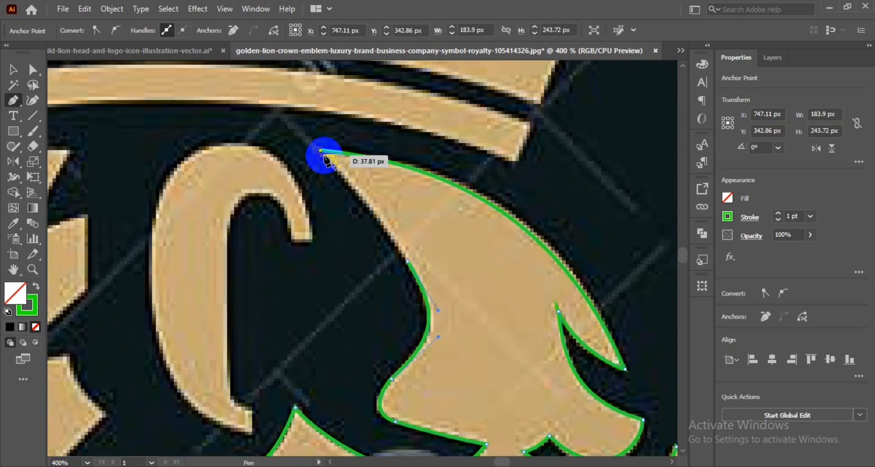
# Close the face path at its starting anchor on top of the forehead.
pyautogui.click(323, 151)
pyautogui.scroll(-3, 433, 254)
pyautogui.moveTo(468, 295); pyautogui.dragTo(442, 178)
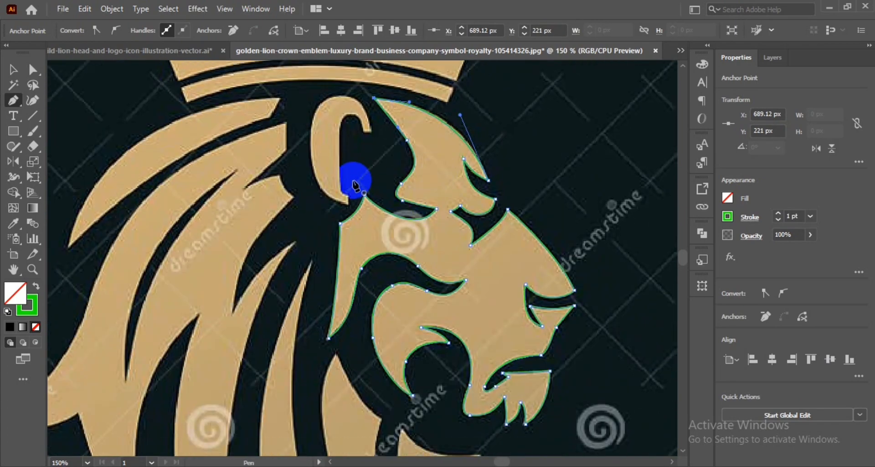
pyautogui.scroll(5, 382, 208)
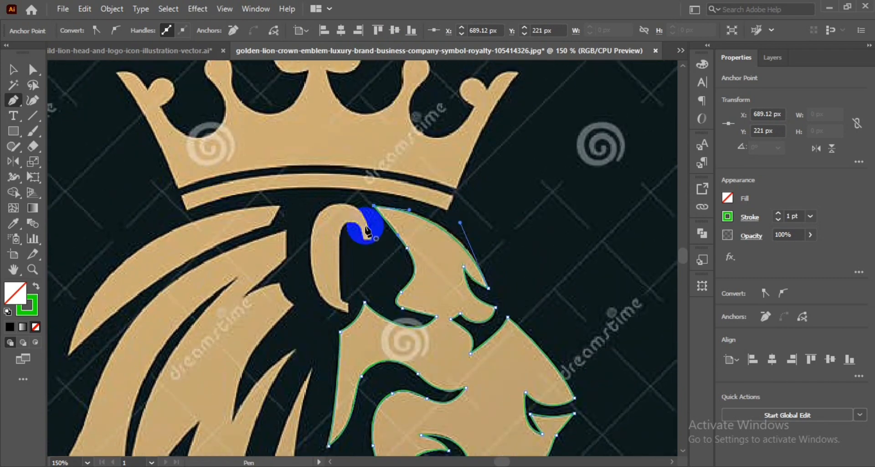
# Trace the ear's back edge down to its lower tip, around the squared end and into the inner edge.
pyautogui.scroll(1, 279, 218)
pyautogui.moveTo(276, 230); pyautogui.dragTo(276, 260)
pyautogui.hotkey('ctrl', 'z')
pyautogui.moveTo(324, 323); pyautogui.dragTo(246, 251)
pyautogui.scroll(4, 278, 273)
pyautogui.click(266, 252)
pyautogui.scroll(-3, 256, 255)
pyautogui.scroll(2, 253, 331)
pyautogui.moveTo(267, 330); pyautogui.dragTo(238, 329)
pyautogui.moveTo(243, 282); pyautogui.dragTo(242, 286)
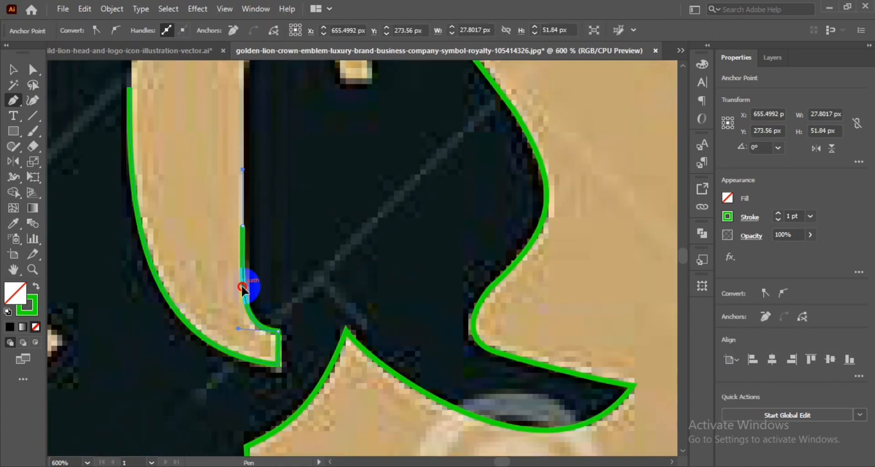
# Trace the ear's straight inner edge upward and curve the inner arch over to the front tip.
pyautogui.scroll(-4, 242, 286)
pyautogui.scroll(3, 260, 299)
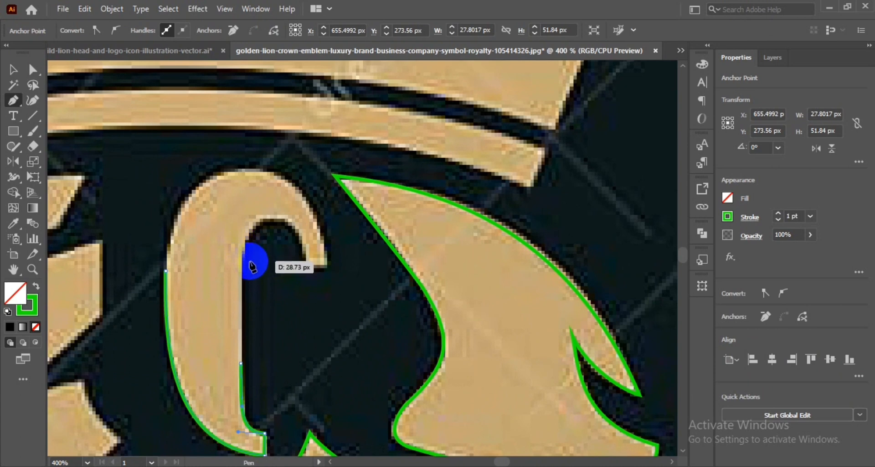
pyautogui.click(242, 244)
pyautogui.moveTo(308, 269); pyautogui.dragTo(310, 272)
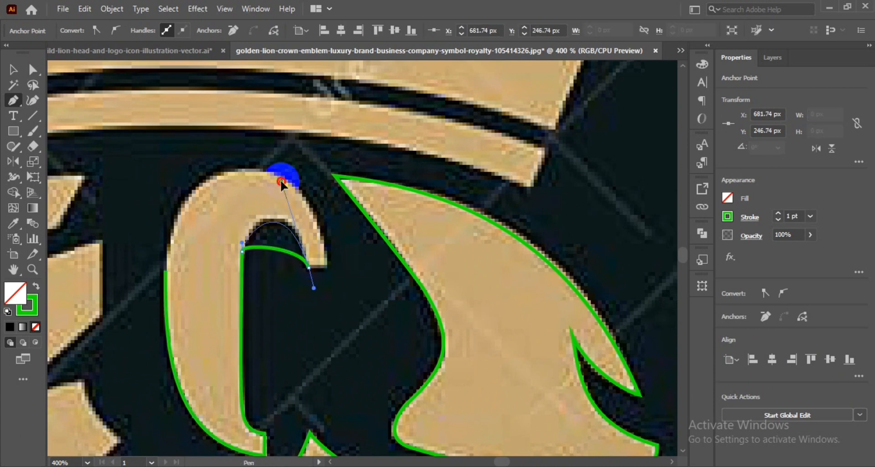
pyautogui.moveTo(281, 183); pyautogui.dragTo(287, 173)
pyautogui.scroll(2, 242, 228)
pyautogui.moveTo(226, 209); pyautogui.dragTo(226, 208)
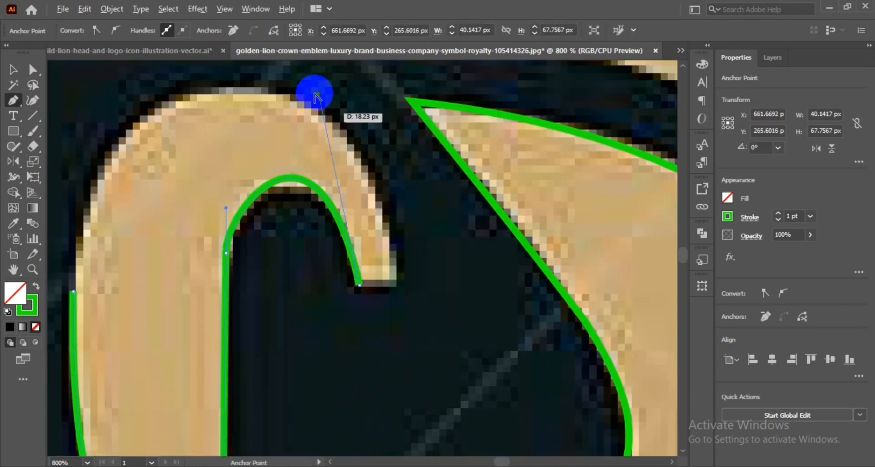
pyautogui.moveTo(319, 93); pyautogui.dragTo(325, 115)
# Trace the ear's squared front tip and rounded top, closing the path at its starting anchor on the back edge.
pyautogui.moveTo(359, 284); pyautogui.dragTo(298, 219)
pyautogui.moveTo(297, 219); pyautogui.dragTo(384, 281)
pyautogui.scroll(-1, 384, 281)
pyautogui.moveTo(242, 159); pyautogui.dragTo(203, 164)
pyautogui.moveTo(281, 155); pyautogui.dragTo(376, 149)
pyautogui.moveTo(278, 215); pyautogui.dragTo(333, 165)
pyautogui.moveTo(198, 261); pyautogui.dragTo(204, 147)
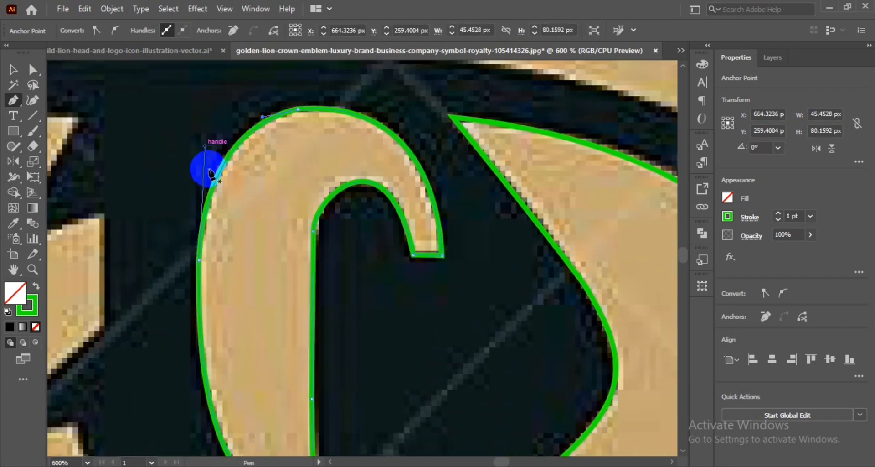
pyautogui.scroll(1, 267, 131)
pyautogui.moveTo(267, 132); pyautogui.dragTo(274, 234)
pyautogui.moveTo(251, 235); pyautogui.dragTo(257, 226)
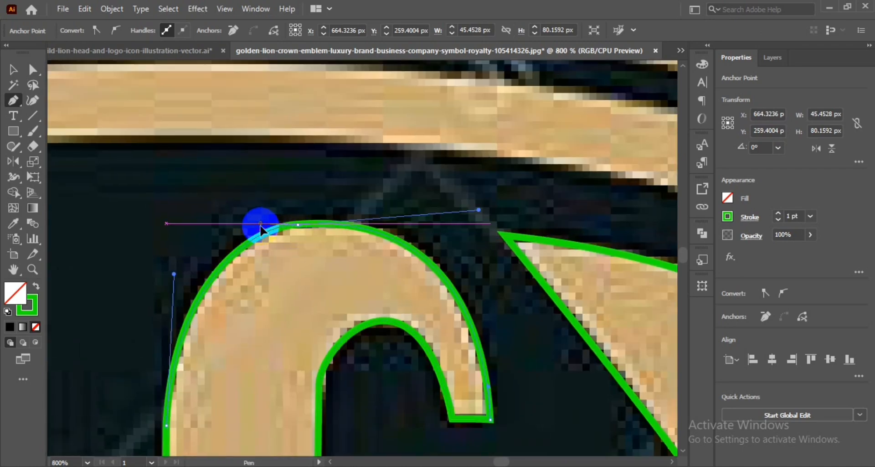
# Trace the back edge of the long mane strand behind the jaw from its upper tip to its lower tip.
pyautogui.scroll(-7, 261, 227)
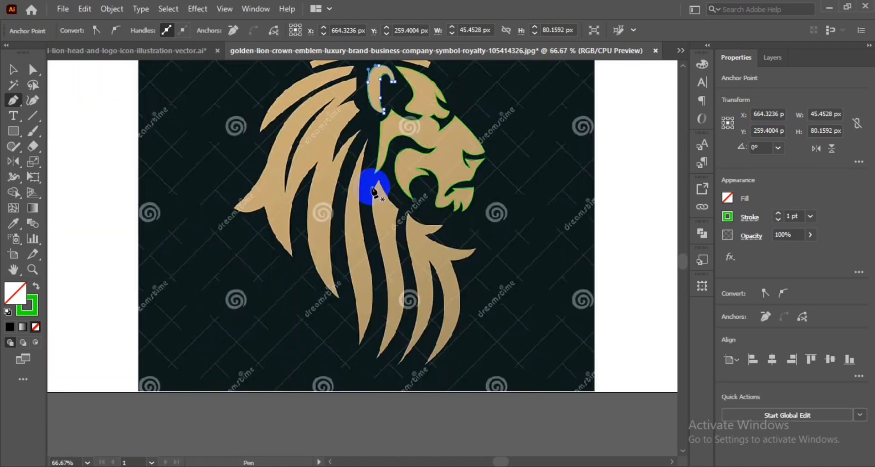
pyautogui.scroll(3, 370, 210)
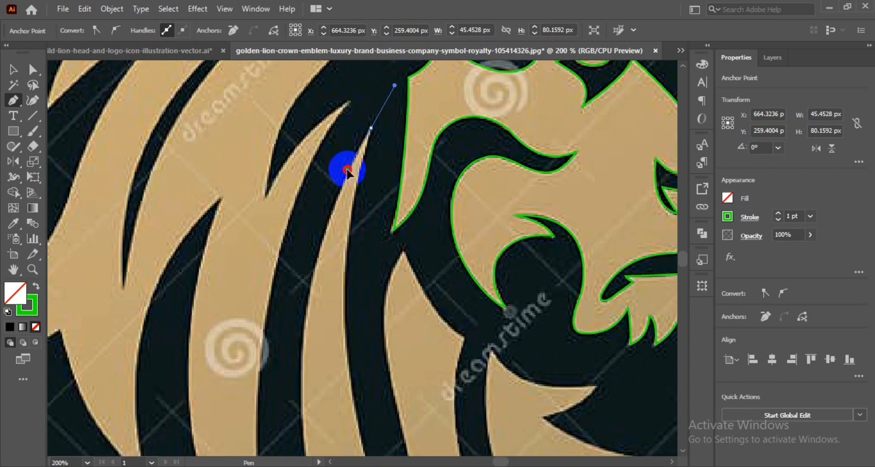
pyautogui.scroll(-2, 347, 170)
pyautogui.moveTo(332, 287)
pyautogui.mouseDown()
pyautogui.moveTo(330, 108)
pyautogui.moveTo(343, 295)
pyautogui.mouseUp()
pyautogui.click(343, 278)
pyautogui.moveTo(345, 274); pyautogui.dragTo(352, 423)
pyautogui.moveTo(351, 140); pyautogui.dragTo(306, 188)
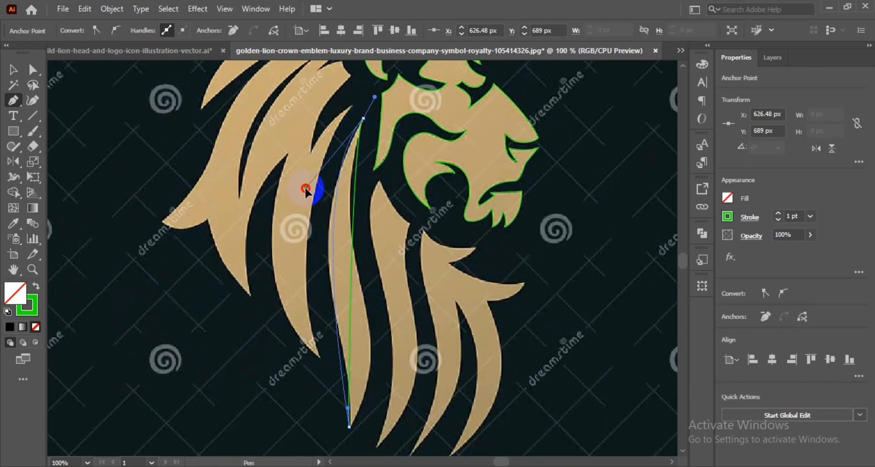
pyautogui.moveTo(293, 235); pyautogui.dragTo(292, 236)
# Refine the long strand's lower tip and close its path at the upper tip.
pyautogui.scroll(1, 350, 364)
pyautogui.moveTo(350, 364); pyautogui.dragTo(336, 269)
pyautogui.moveTo(331, 335); pyautogui.dragTo(342, 243)
pyautogui.moveTo(338, 121); pyautogui.dragTo(268, 90)
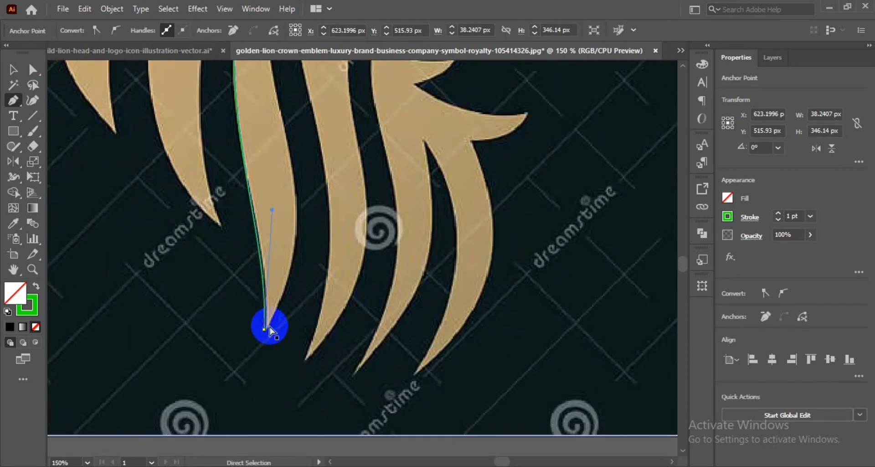
pyautogui.moveTo(264, 329); pyautogui.dragTo(289, 294)
pyautogui.moveTo(298, 125); pyautogui.dragTo(296, 366)
pyautogui.scroll(2, 283, 119)
pyautogui.click(283, 94)
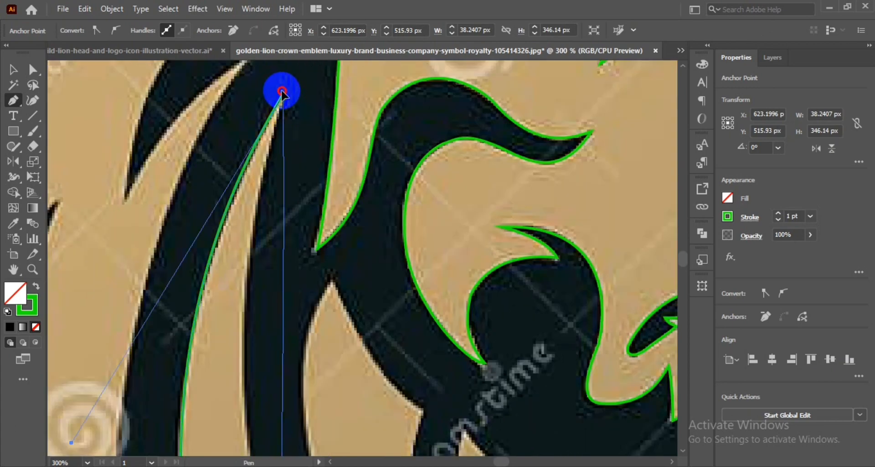
pyautogui.moveTo(283, 95); pyautogui.dragTo(246, 314)
# Bend the long strand's front edge to follow the golden shape in the image.
pyautogui.moveTo(255, 352); pyautogui.dragTo(221, 82)
pyautogui.moveTo(251, 424); pyautogui.dragTo(238, 256)
pyautogui.moveTo(207, 93); pyautogui.dragTo(311, 171)
pyautogui.moveTo(307, 169); pyautogui.dragTo(294, 424)
pyautogui.scroll(-1, 294, 424)
pyautogui.moveTo(258, 73); pyautogui.dragTo(255, 186)
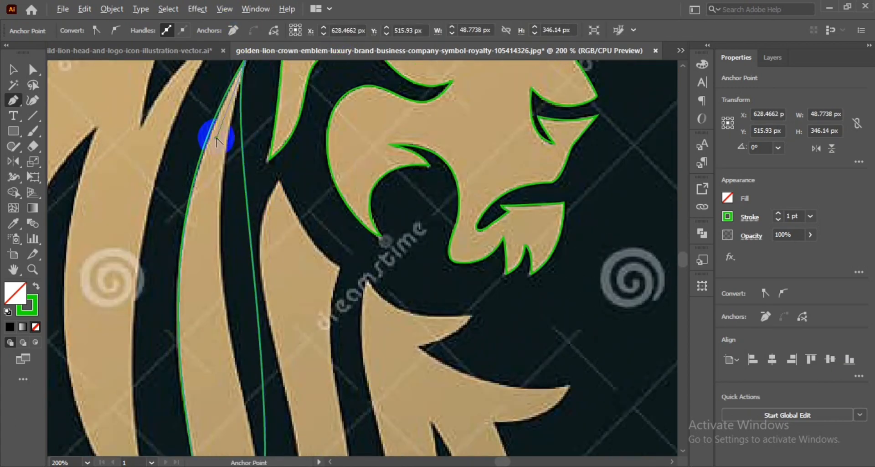
pyautogui.moveTo(215, 137); pyautogui.dragTo(161, 301)
pyautogui.moveTo(196, 346); pyautogui.dragTo(211, 173)
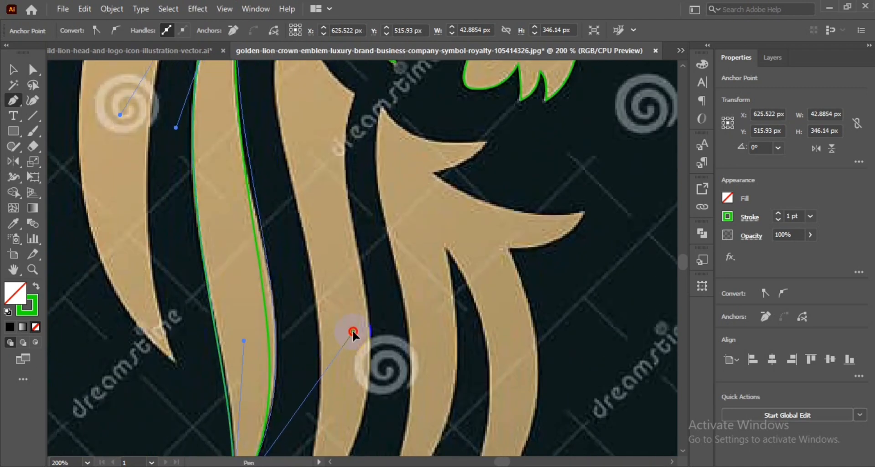
pyautogui.moveTo(353, 332); pyautogui.dragTo(353, 332)
# Fine-tune the curve handles at the long strand's upper and lower tips so both edges match the image.
pyautogui.moveTo(219, 150); pyautogui.dragTo(219, 287)
pyautogui.moveTo(175, 262); pyautogui.dragTo(166, 291)
pyautogui.moveTo(228, 383); pyautogui.dragTo(197, 261)
pyautogui.moveTo(329, 331); pyautogui.dragTo(331, 331)
pyautogui.scroll(-2, 334, 268)
pyautogui.moveTo(191, 69); pyautogui.dragTo(348, 234)
pyautogui.scroll(4, 344, 244)
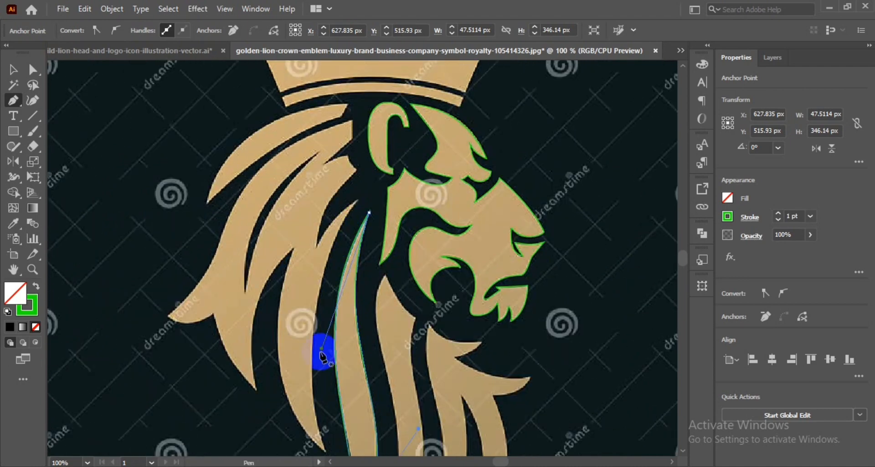
pyautogui.scroll(-2, 314, 379)
pyautogui.scroll(2, 362, 170)
# Start the large mane shape by tracing the front edge of the next lock from its upper tip to its lower tip.
pyautogui.moveTo(355, 168); pyautogui.dragTo(336, 196)
pyautogui.moveTo(333, 440); pyautogui.dragTo(283, 176)
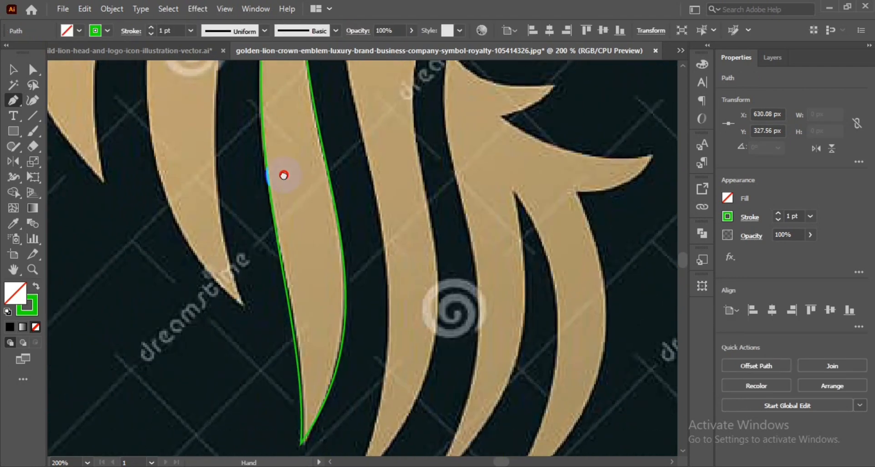
pyautogui.moveTo(242, 303); pyautogui.dragTo(262, 338)
pyautogui.moveTo(255, 319); pyautogui.dragTo(308, 444)
pyautogui.moveTo(295, 427); pyautogui.dragTo(215, 153)
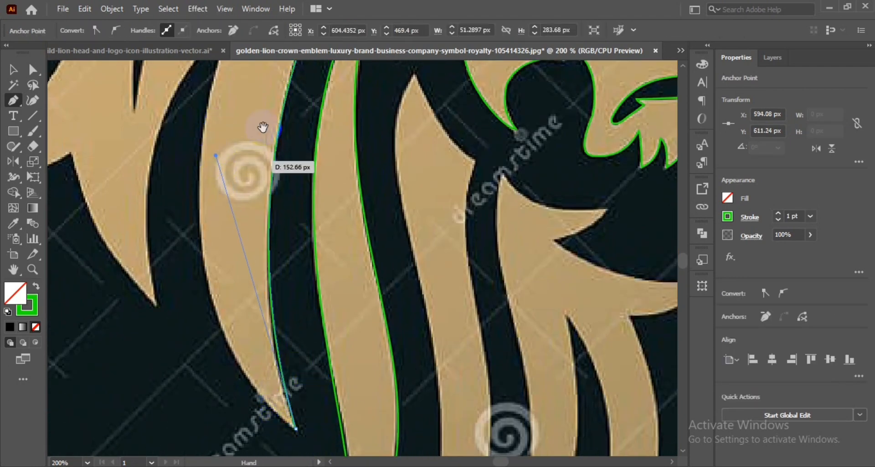
pyautogui.moveTo(264, 127); pyautogui.dragTo(277, 320)
pyautogui.moveTo(351, 144); pyautogui.dragTo(343, 155)
# Trace that lock's back edge from its lower tip up to the pointed gap between the two mane locks.
pyautogui.moveTo(304, 428); pyautogui.dragTo(292, 196)
pyautogui.moveTo(213, 162); pyautogui.dragTo(214, 159)
pyautogui.moveTo(269, 296); pyautogui.dragTo(312, 205)
pyautogui.moveTo(355, 336); pyautogui.dragTo(299, 271)
pyautogui.moveTo(271, 197); pyautogui.dragTo(298, 371)
pyautogui.moveTo(302, 65); pyautogui.dragTo(322, 201)
pyautogui.moveTo(322, 200); pyautogui.dragTo(322, 143)
pyautogui.moveTo(323, 269); pyautogui.dragTo(235, 341)
pyautogui.moveTo(314, 158); pyautogui.dragTo(334, 305)
# Trace the front edge of the rear lock from the pointed gap down to its lower tip.
pyautogui.moveTo(348, 156); pyautogui.dragTo(313, 246)
pyautogui.moveTo(305, 236); pyautogui.dragTo(266, 121)
pyautogui.moveTo(230, 384); pyautogui.dragTo(234, 410)
pyautogui.moveTo(225, 358); pyautogui.dragTo(196, 203)
pyautogui.click(229, 384)
pyautogui.moveTo(239, 320); pyautogui.dragTo(309, 270)
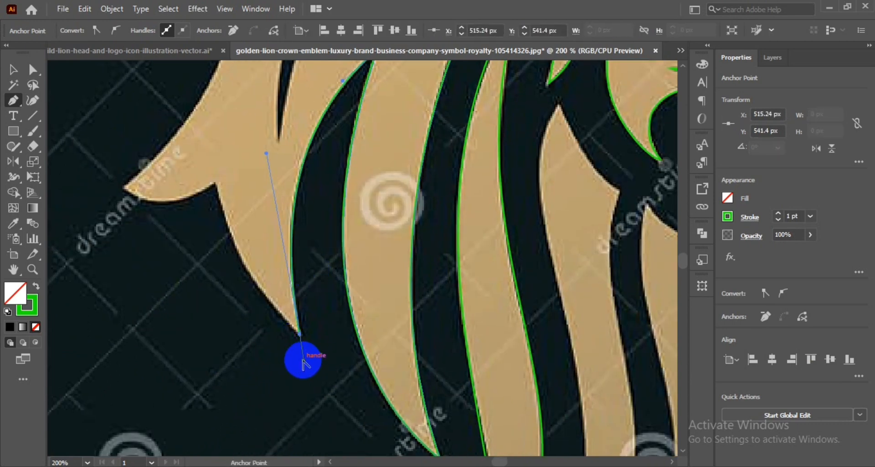
pyautogui.moveTo(304, 360); pyautogui.dragTo(263, 300)
# Trace the rear lock's back edge up to the notch and its curved underside out to the rearmost mane tip.
pyautogui.moveTo(215, 182); pyautogui.dragTo(216, 170)
pyautogui.moveTo(264, 300); pyautogui.dragTo(245, 286)
pyautogui.moveTo(220, 210); pyautogui.dragTo(266, 279)
pyautogui.moveTo(261, 239); pyautogui.dragTo(244, 262)
pyautogui.moveTo(170, 256); pyautogui.dragTo(135, 232)
pyautogui.click(169, 256)
# Trace the mane's long outer edge from the rearmost tip up to the corner beside the ear.
pyautogui.moveTo(238, 244); pyautogui.dragTo(255, 465)
pyautogui.moveTo(554, 95); pyautogui.dragTo(584, 95)
pyautogui.moveTo(577, 92); pyautogui.dragTo(617, 81)
pyautogui.moveTo(565, 84); pyautogui.dragTo(310, 156)
pyautogui.moveTo(363, 230); pyautogui.dragTo(369, 159)
pyautogui.moveTo(231, 405); pyautogui.dragTo(378, 302)
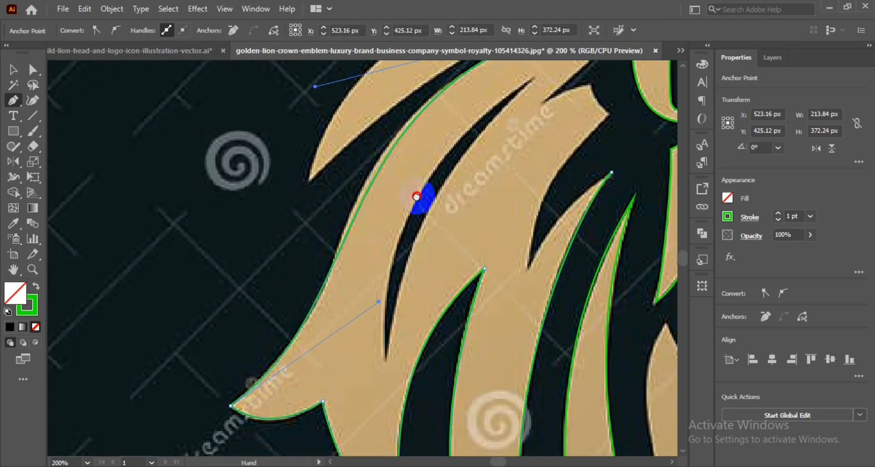
# Adjust the curve handles of the mane's long outer edge to follow its S-shaped contour.
pyautogui.moveTo(417, 196); pyautogui.dragTo(411, 254)
pyautogui.moveTo(309, 144); pyautogui.dragTo(284, 155)
pyautogui.moveTo(384, 359); pyautogui.dragTo(376, 354)
pyautogui.moveTo(371, 323); pyautogui.dragTo(381, 359)
pyautogui.moveTo(294, 192); pyautogui.dragTo(287, 207)
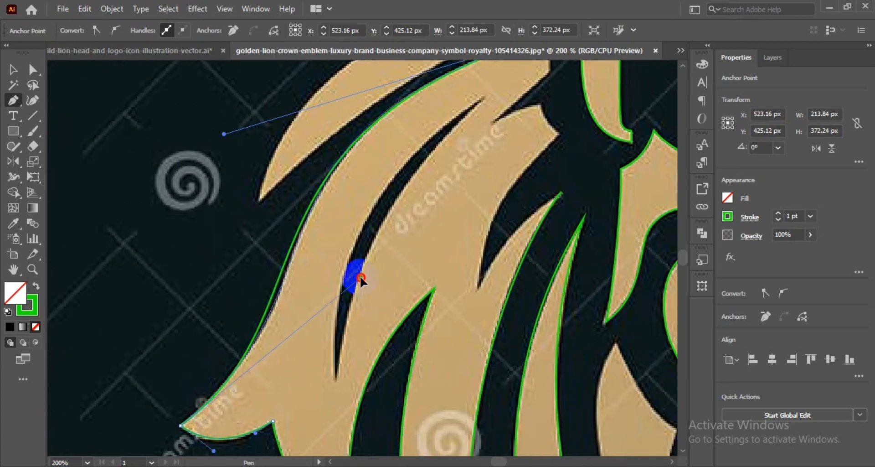
pyautogui.moveTo(361, 277); pyautogui.dragTo(361, 277)
pyautogui.moveTo(460, 104); pyautogui.dragTo(255, 333)
pyautogui.click(346, 263)
pyautogui.moveTo(351, 313); pyautogui.dragTo(356, 279)
# Trace the mane's straight end beside the ear, the sharp notch below it and the neighbouring point.
pyautogui.scroll(1, 355, 278)
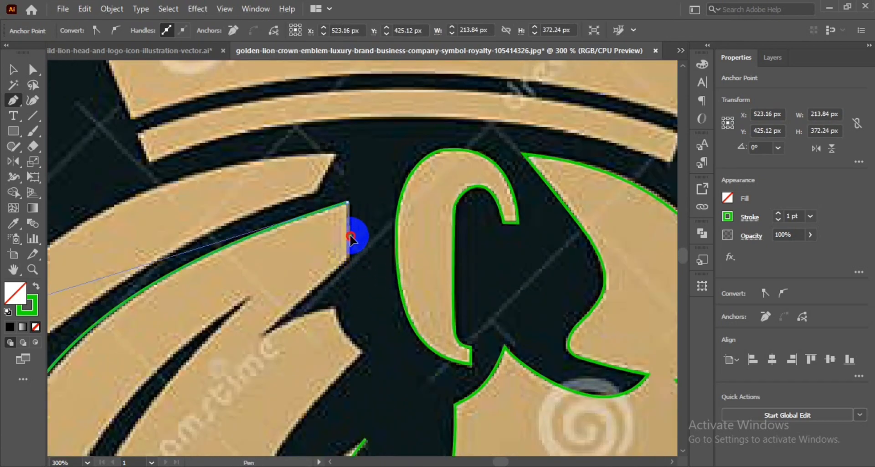
pyautogui.click(314, 288)
pyautogui.moveTo(273, 327); pyautogui.dragTo(264, 338)
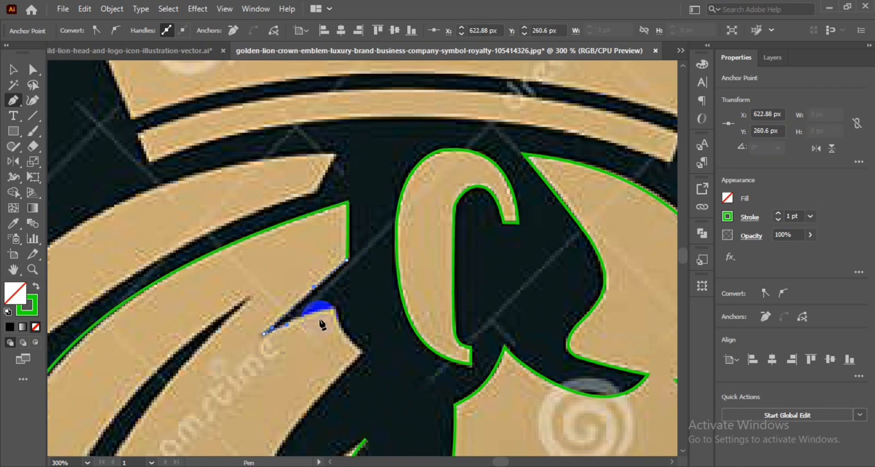
pyautogui.moveTo(340, 374); pyautogui.dragTo(343, 371)
# Trace the curved gap below the point and close the large mane path at its starting tip.
pyautogui.moveTo(308, 438); pyautogui.dragTo(262, 239)
pyautogui.moveTo(349, 188)
pyautogui.mouseDown()
pyautogui.moveTo(351, 195)
pyautogui.moveTo(328, 123)
pyautogui.mouseUp()
pyautogui.moveTo(231, 322); pyautogui.dragTo(268, 248)
pyautogui.moveTo(358, 174); pyautogui.dragTo(302, 209)
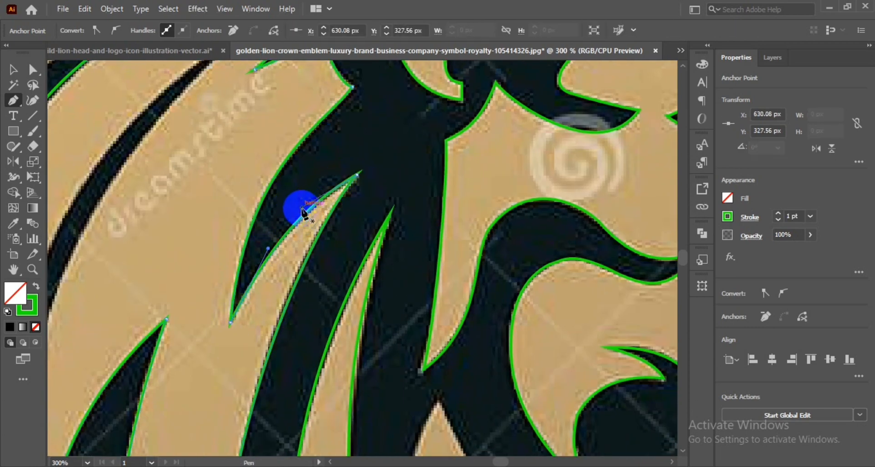
# Trace the first long edge of the narrow dark slit inside the mane.
pyautogui.hotkey('ctrl', '-')
pyautogui.scroll(-2, 342, 227)
pyautogui.scroll(2, 233, 285)
pyautogui.moveTo(232, 286); pyautogui.dragTo(316, 298)
pyautogui.moveTo(344, 206); pyautogui.dragTo(337, 298)
pyautogui.moveTo(458, 146); pyautogui.dragTo(469, 142)
pyautogui.hotkey('ctrl', 'z')
pyautogui.moveTo(451, 153); pyautogui.dragTo(306, 243)
pyautogui.moveTo(461, 147); pyautogui.dragTo(437, 170)
pyautogui.moveTo(392, 231); pyautogui.dragTo(362, 158)
# Complete the dark slit's outline and refine its edges around the lower tip.
pyautogui.moveTo(283, 355); pyautogui.dragTo(313, 85)
pyautogui.scroll(2, 283, 359)
pyautogui.moveTo(313, 86); pyautogui.dragTo(269, 347)
pyautogui.moveTo(337, 409); pyautogui.dragTo(326, 192)
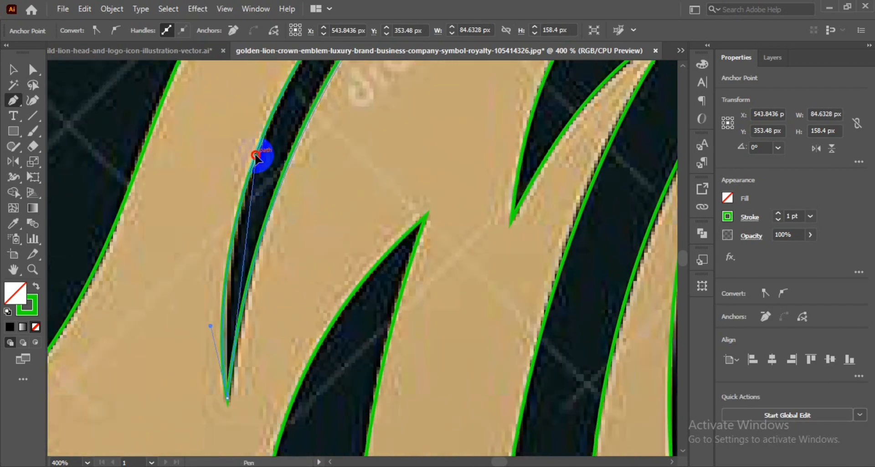
pyautogui.moveTo(255, 155); pyautogui.dragTo(255, 158)
pyautogui.moveTo(258, 157); pyautogui.dragTo(254, 203)
pyautogui.scroll(-3, 367, 205)
# Trace the outer edge of the topmost mane lock from its rear tip to the corner under the crown.
pyautogui.moveTo(383, 196); pyautogui.dragTo(354, 314)
pyautogui.scroll(-1, 353, 314)
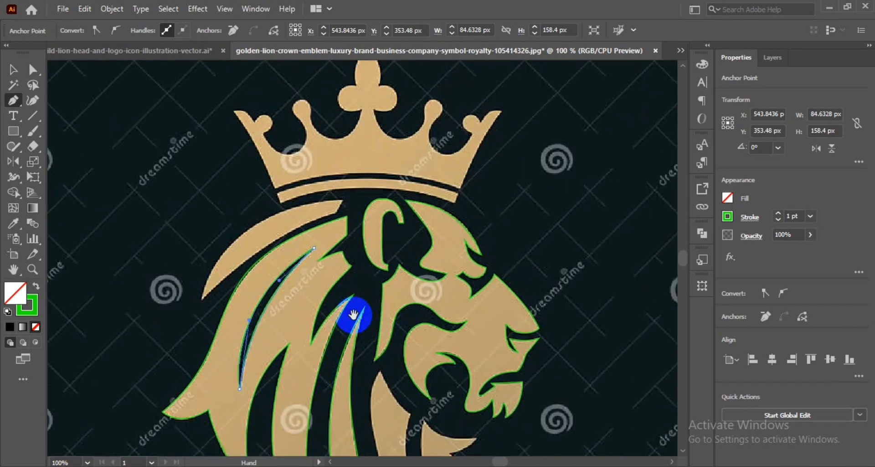
pyautogui.scroll(2, 202, 300)
pyautogui.moveTo(205, 299); pyautogui.dragTo(223, 239)
pyautogui.moveTo(249, 268); pyautogui.dragTo(248, 280)
pyautogui.moveTo(487, 114); pyautogui.dragTo(269, 129)
pyautogui.click(486, 114)
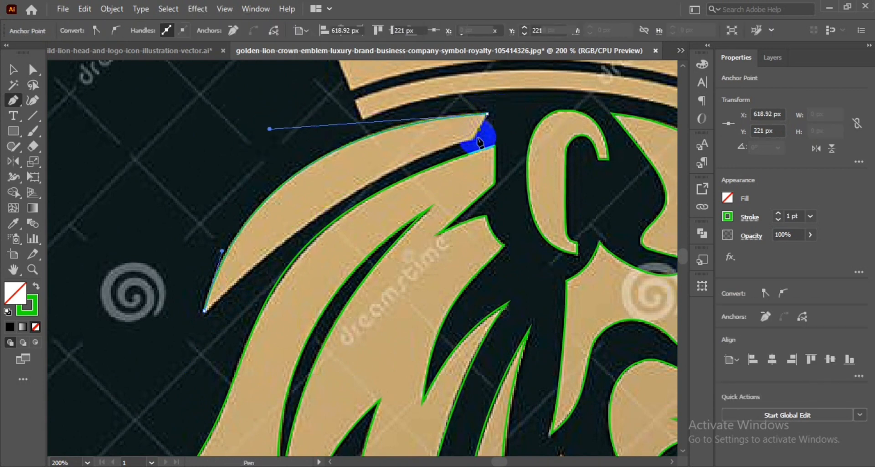
# Trace the topmost lock's short slanted end and curved inner edge, closing the path at its rear tip.
pyautogui.moveTo(472, 140); pyautogui.dragTo(450, 145)
pyautogui.moveTo(277, 273); pyautogui.dragTo(291, 246)
pyautogui.click(218, 283)
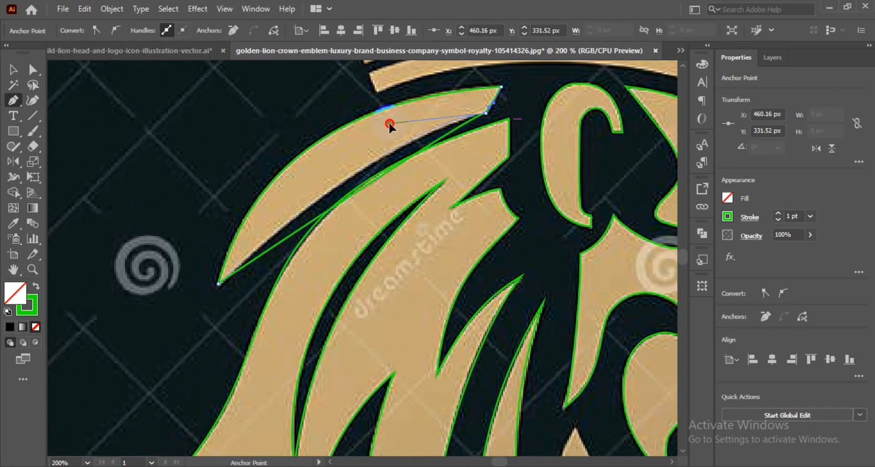
pyautogui.scroll(-1, 411, 118)
pyautogui.moveTo(514, 136); pyautogui.dragTo(386, 264)
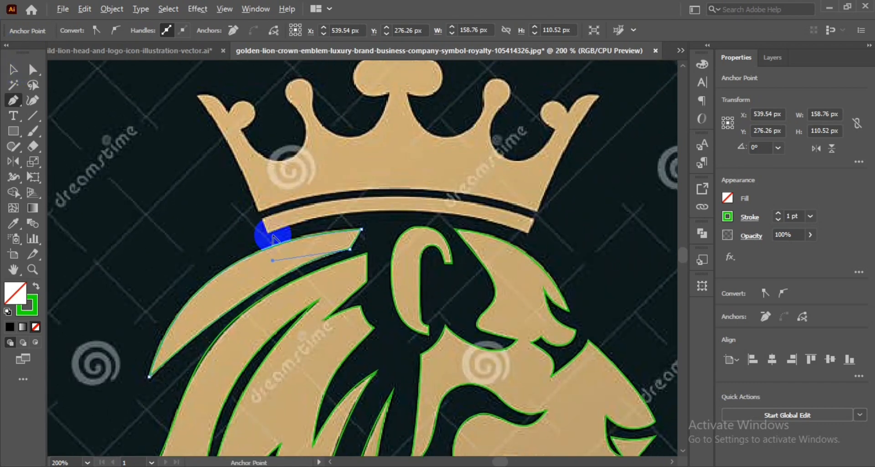
# Trace the lower edge of the crown's bottom band and its short slanted end above the forehead.
pyautogui.scroll(1, 267, 234)
pyautogui.moveTo(615, 237); pyautogui.dragTo(368, 150)
pyautogui.moveTo(538, 215); pyautogui.dragTo(447, 199)
pyautogui.scroll(1, 447, 197)
pyautogui.scroll(2, 440, 215)
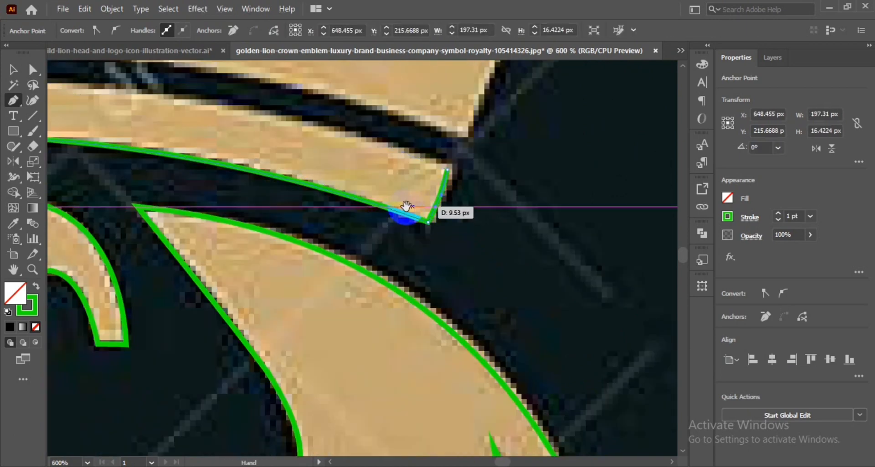
pyautogui.scroll(-2, 406, 205)
# Trace the curved upper edge of the crown band back to its rear corner.
pyautogui.moveTo(137, 196); pyautogui.dragTo(352, 211)
pyautogui.moveTo(268, 212); pyautogui.dragTo(136, 237)
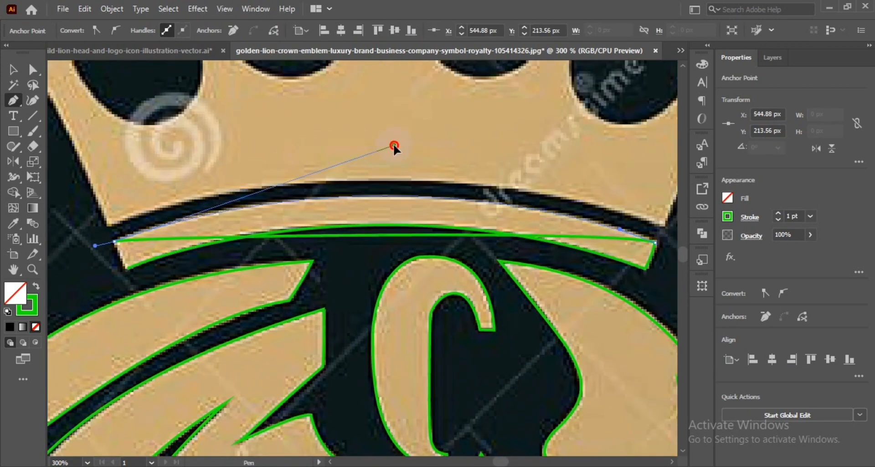
pyautogui.moveTo(394, 145); pyautogui.dragTo(400, 144)
pyautogui.moveTo(298, 224); pyautogui.dragTo(410, 190)
# Close the crown band's path at its rear end and refine the curve of its lower edge.
pyautogui.click(226, 207)
pyautogui.click(240, 234)
pyautogui.moveTo(530, 216); pyautogui.dragTo(355, 234)
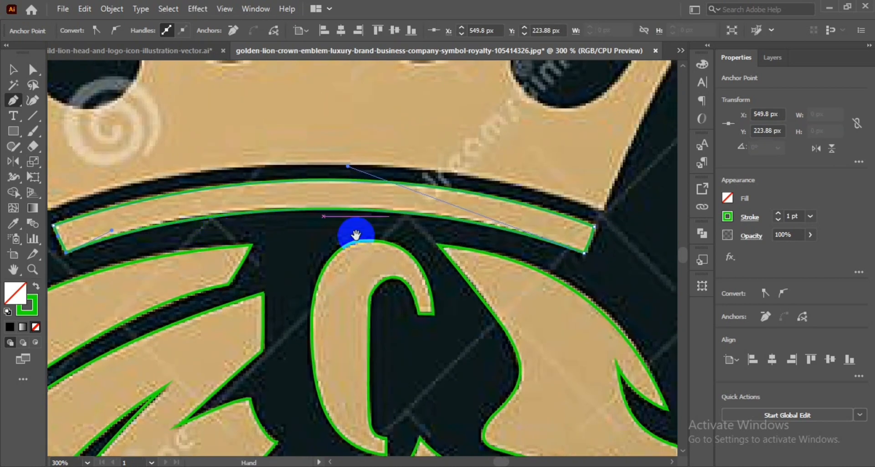
# Fine-tune the lower corner at the front end of the crown's narrow bottom band to match the image.
pyautogui.scroll(1, 590, 258)
pyautogui.keyDown('ctrl'); pyautogui.click(582, 250); pyautogui.keyUp('ctrl')
pyautogui.scroll(2, 590, 239)
pyautogui.moveTo(587, 238); pyautogui.dragTo(583, 241)
pyautogui.scroll(-2, 591, 225)
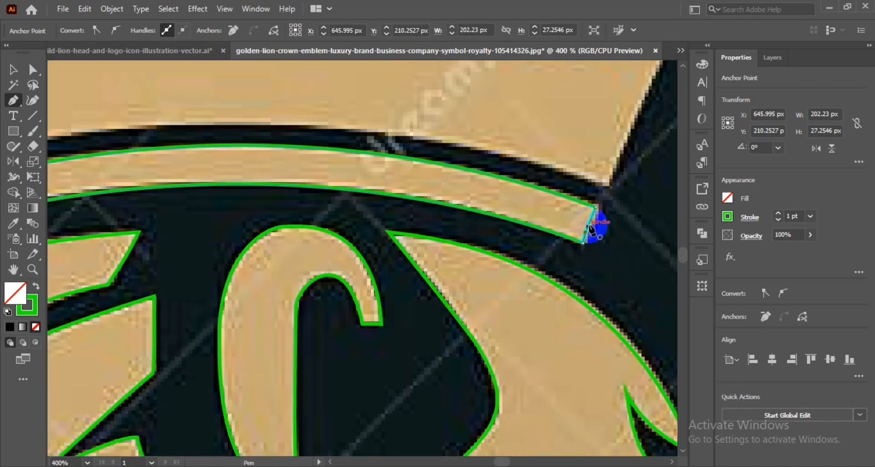
# Trace the curved lower edge of the crown body from its rear corner to its front corner with the Pen tool.
pyautogui.scroll(-2, 591, 228)
pyautogui.scroll(4, 581, 238)
pyautogui.moveTo(238, 416); pyautogui.dragTo(230, 329)
pyautogui.moveTo(558, 341); pyautogui.dragTo(266, 263)
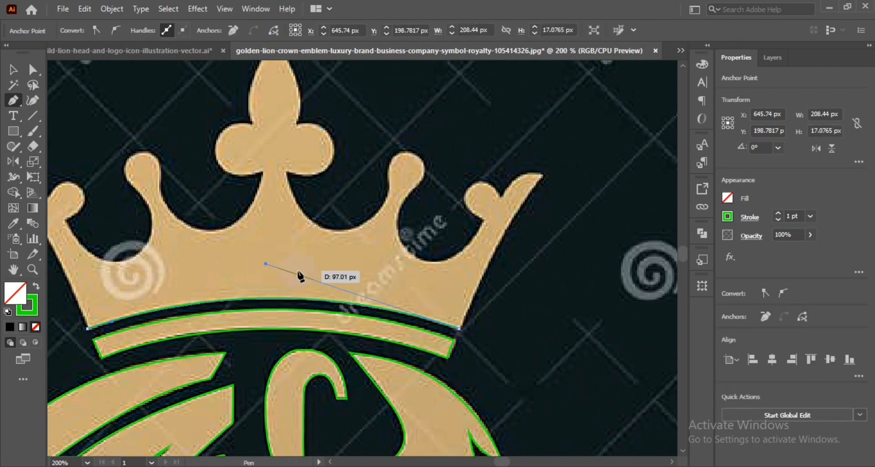
# Trace the crown's slanted front edge up to the pointed tip and along the tip's curved inner side.
pyautogui.moveTo(484, 345); pyautogui.dragTo(474, 290)
pyautogui.moveTo(544, 180)
pyautogui.mouseDown()
pyautogui.moveTo(455, 247)
pyautogui.moveTo(441, 237)
pyautogui.moveTo(399, 248)
pyautogui.mouseUp()
pyautogui.scroll(2, 413, 264)
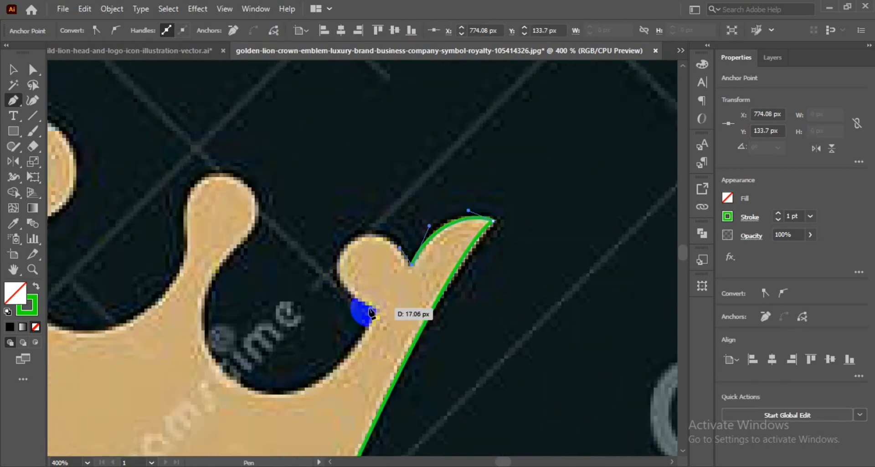
# Trace the round knob beside the crown's pointed front tip and adjust its curve handles.
pyautogui.moveTo(382, 315); pyautogui.dragTo(288, 262)
pyautogui.moveTo(373, 206); pyautogui.dragTo(374, 196)
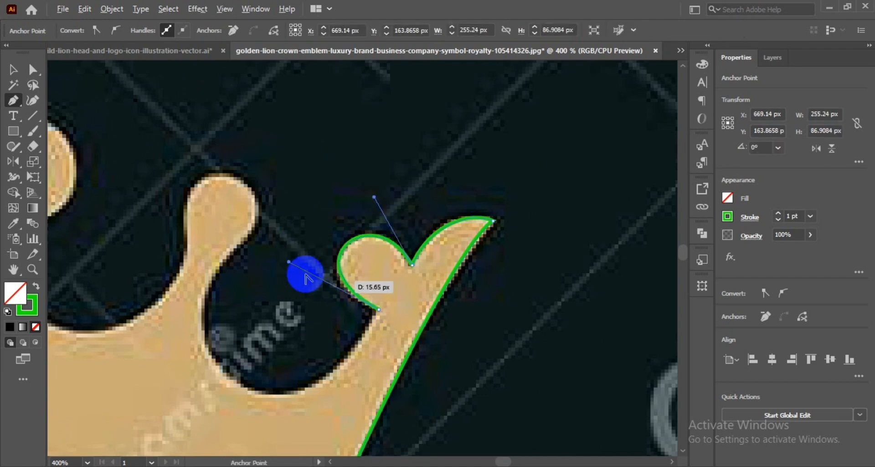
pyautogui.moveTo(289, 262); pyautogui.dragTo(288, 269)
# Trace the deep scallop behind the front knob and shape its curve to follow the gold edge.
pyautogui.moveTo(393, 302); pyautogui.dragTo(383, 286)
pyautogui.moveTo(244, 296); pyautogui.dragTo(312, 273)
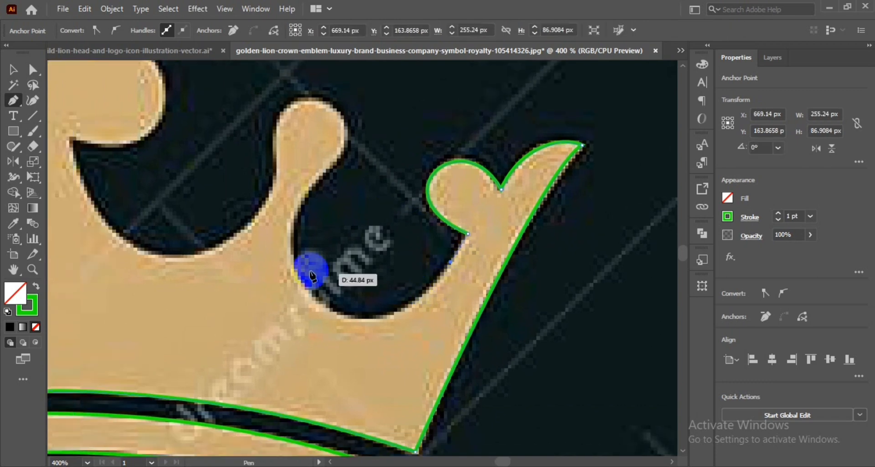
pyautogui.moveTo(290, 234); pyautogui.dragTo(301, 195)
pyautogui.moveTo(279, 273); pyautogui.dragTo(282, 337)
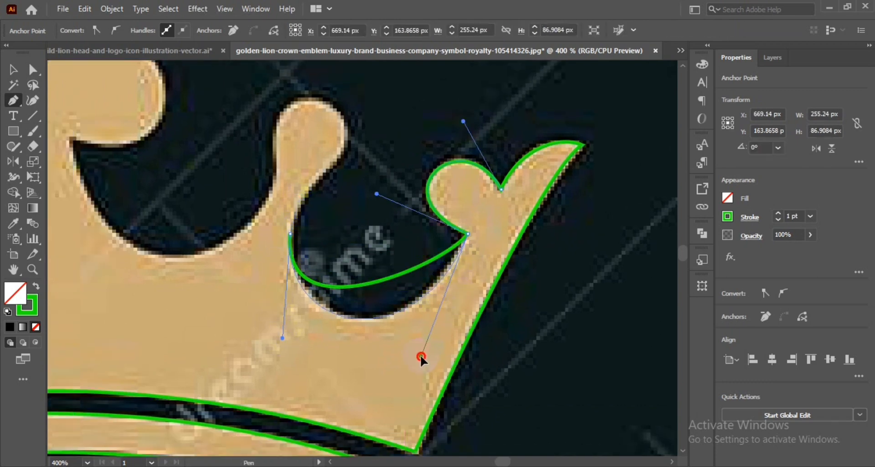
pyautogui.moveTo(421, 356); pyautogui.dragTo(420, 354)
pyautogui.moveTo(282, 337); pyautogui.dragTo(282, 338)
# Trace the stem and rounded top of the second crown prong from the front, refining its curve handles.
pyautogui.moveTo(324, 196); pyautogui.dragTo(307, 291)
pyautogui.moveTo(328, 226); pyautogui.dragTo(328, 202)
pyautogui.scroll(2, 344, 303)
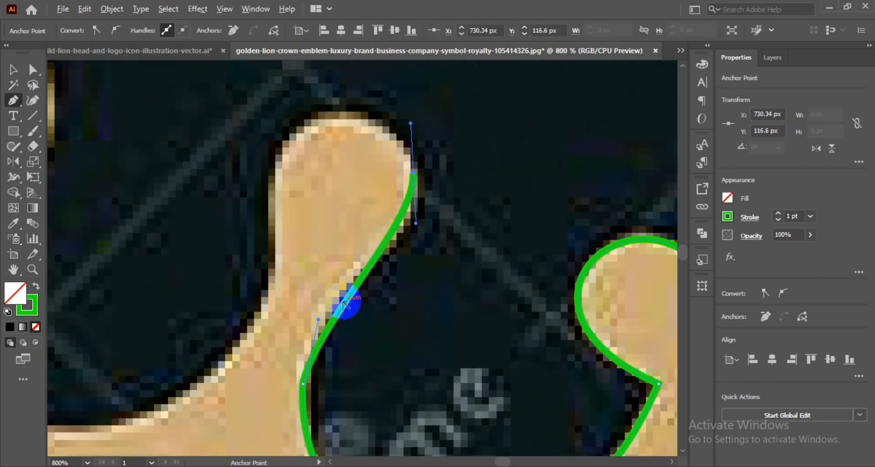
pyautogui.moveTo(415, 223); pyautogui.dragTo(422, 260)
pyautogui.moveTo(394, 196); pyautogui.dragTo(457, 232)
pyautogui.moveTo(333, 244); pyautogui.dragTo(334, 199)
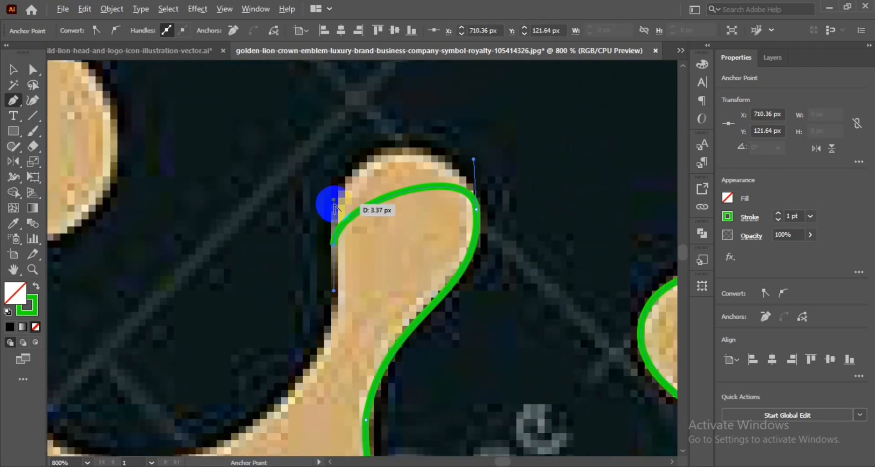
pyautogui.moveTo(337, 99); pyautogui.dragTo(342, 102)
pyautogui.moveTo(473, 160); pyautogui.dragTo(474, 152)
# Trace the scallop between the second front prong and the central ornament, fitting its curve to the gold edge.
pyautogui.moveTo(310, 346); pyautogui.dragTo(461, 260)
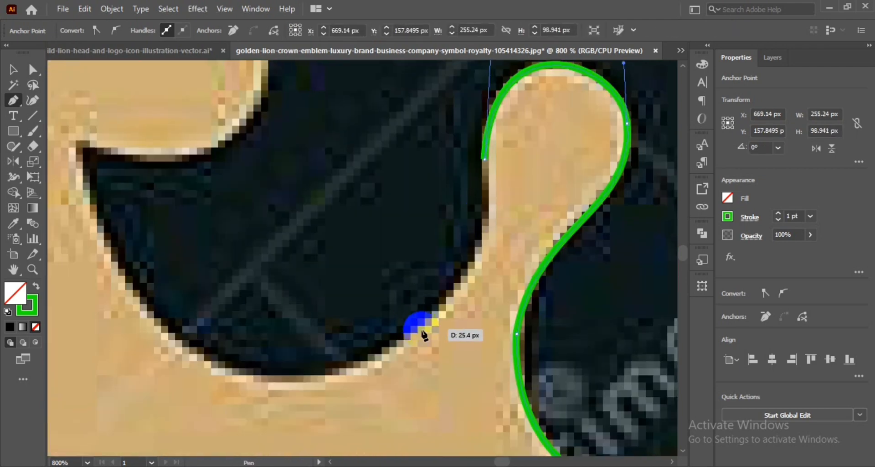
pyautogui.moveTo(408, 337); pyautogui.dragTo(378, 354)
pyautogui.moveTo(437, 320)
pyautogui.mouseDown()
pyautogui.moveTo(436, 336)
pyautogui.moveTo(501, 277)
pyautogui.mouseUp()
pyautogui.moveTo(513, 280)
pyautogui.mouseDown()
pyautogui.moveTo(551, 252)
pyautogui.moveTo(633, 314)
pyautogui.mouseUp()
pyautogui.moveTo(193, 179); pyautogui.dragTo(189, 152)
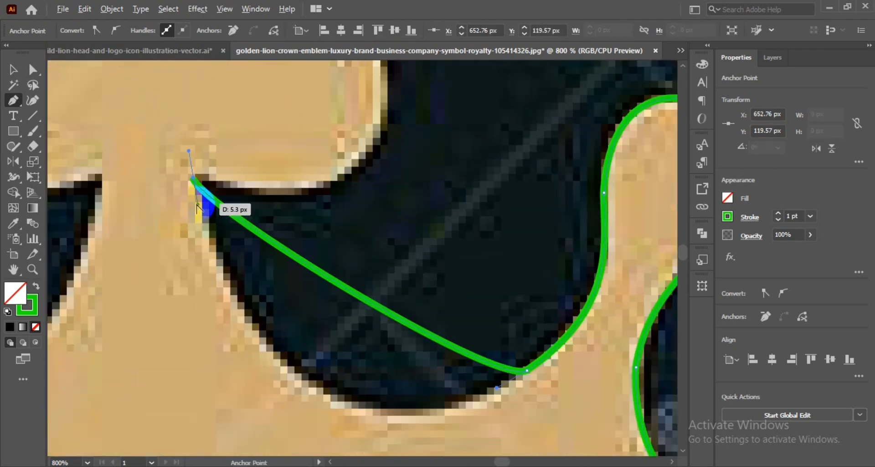
pyautogui.moveTo(198, 208)
pyautogui.mouseDown()
pyautogui.moveTo(239, 460)
pyautogui.moveTo(263, 357)
pyautogui.mouseUp()
pyautogui.moveTo(497, 254); pyautogui.dragTo(482, 268)
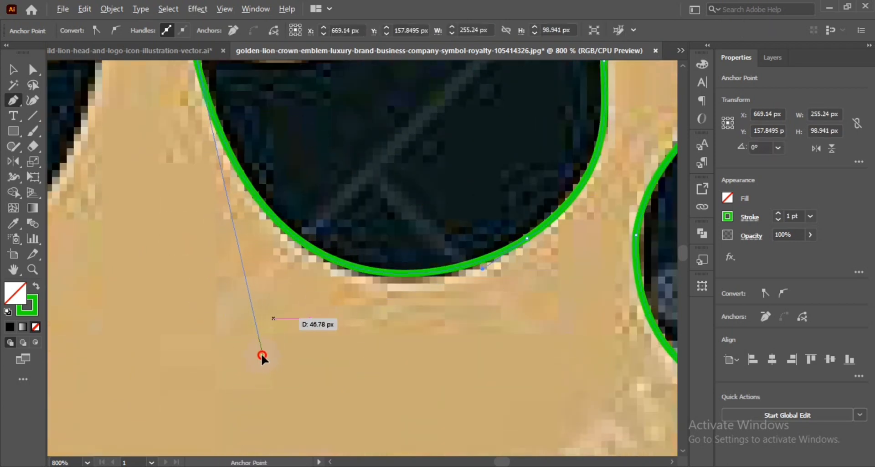
# Trace the rounded front lobe of the crown's central ornament and refine its curve handles.
pyautogui.moveTo(318, 109); pyautogui.dragTo(332, 334)
pyautogui.moveTo(207, 268); pyautogui.dragTo(238, 278)
pyautogui.moveTo(401, 172); pyautogui.dragTo(397, 129)
pyautogui.moveTo(404, 214); pyautogui.dragTo(401, 313)
pyautogui.moveTo(364, 259); pyautogui.dragTo(427, 397)
pyautogui.moveTo(313, 222); pyautogui.dragTo(302, 255)
pyautogui.moveTo(323, 189); pyautogui.dragTo(431, 185)
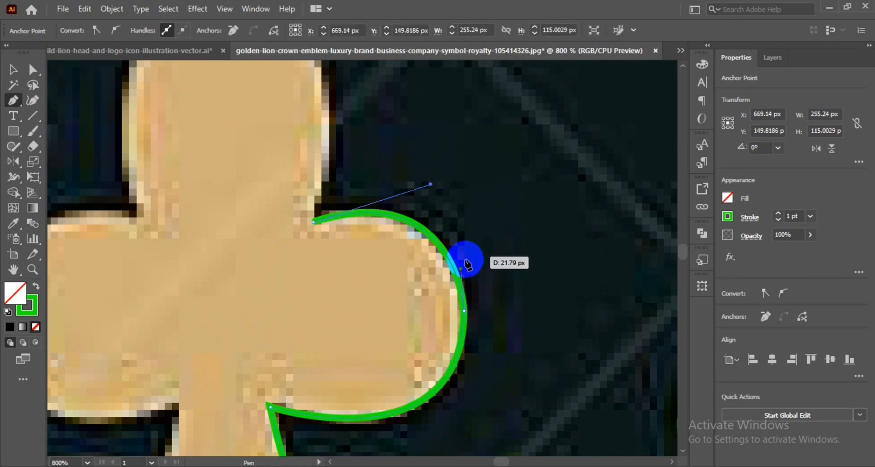
pyautogui.moveTo(461, 269); pyautogui.dragTo(464, 264)
pyautogui.moveTo(430, 184); pyautogui.dragTo(433, 190)
# Trace the front edge of the central ornament's tall pointed petal up to its tip and bulge the curve outward.
pyautogui.moveTo(328, 214); pyautogui.dragTo(408, 236)
pyautogui.moveTo(387, 173); pyautogui.dragTo(422, 368)
pyautogui.moveTo(343, 105); pyautogui.dragTo(336, 80)
pyautogui.moveTo(351, 131); pyautogui.dragTo(454, 245)
pyautogui.moveTo(454, 388); pyautogui.dragTo(451, 299)
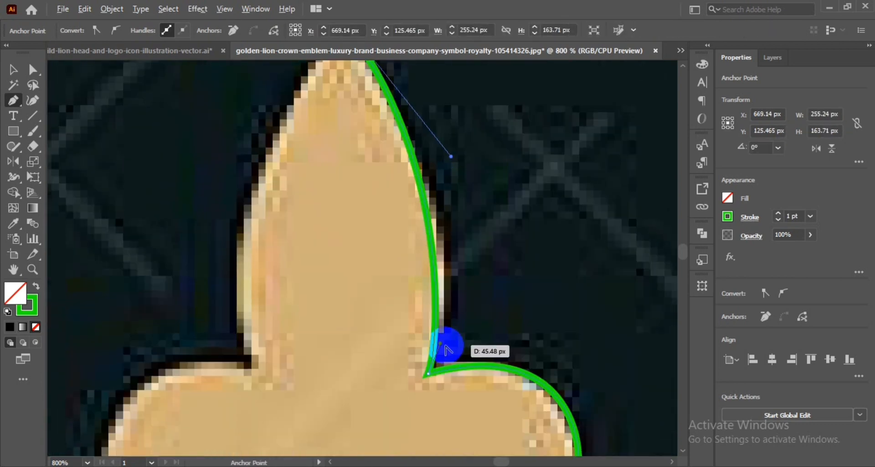
pyautogui.moveTo(441, 343); pyautogui.dragTo(462, 299)
pyautogui.moveTo(464, 175); pyautogui.dragTo(459, 267)
# Trace the rear edge of the central ornament's pointed petal from its tip down to the lobe joint.
pyautogui.click(350, 120)
pyautogui.moveTo(333, 183); pyautogui.dragTo(391, 50)
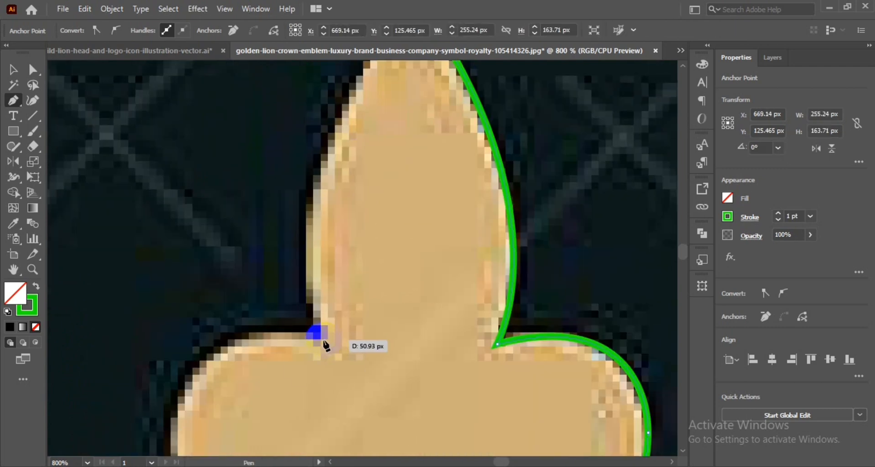
pyautogui.moveTo(323, 338); pyautogui.dragTo(332, 371)
pyautogui.moveTo(314, 305); pyautogui.dragTo(269, 206)
pyautogui.moveTo(366, 118); pyautogui.dragTo(416, 110)
pyautogui.moveTo(372, 330); pyautogui.dragTo(310, 318)
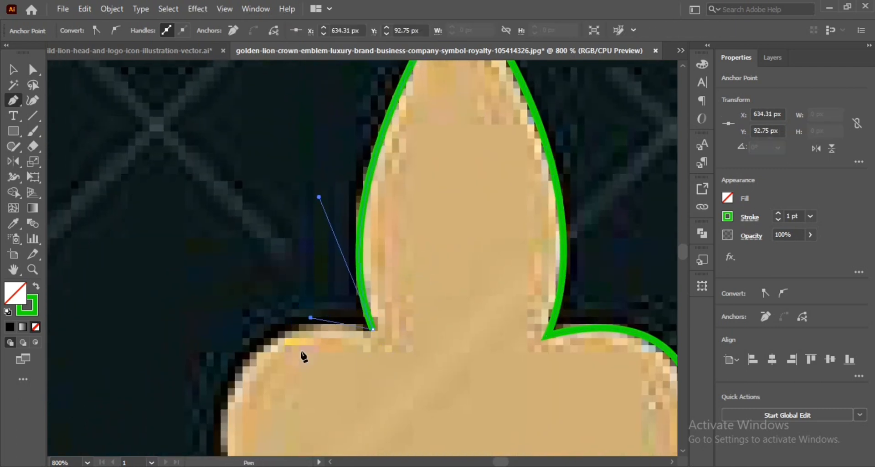
# Trace the rounded rear lobe of the crown's central ornament down to its stem and widen the curve.
pyautogui.scroll(-3, 301, 352)
pyautogui.click(410, 374)
pyautogui.moveTo(406, 370); pyautogui.dragTo(396, 374)
pyautogui.moveTo(309, 174); pyautogui.dragTo(233, 140)
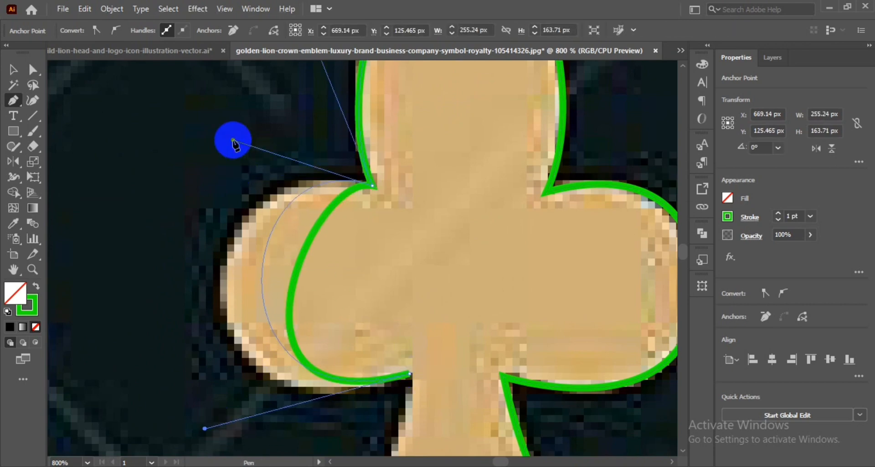
pyautogui.moveTo(205, 430); pyautogui.dragTo(220, 396)
pyautogui.moveTo(360, 177); pyautogui.dragTo(359, 250)
pyautogui.moveTo(350, 145); pyautogui.dragTo(322, 129)
# Trace the scallop behind the central ornament up the stem of the next prong and refine its curve.
pyautogui.moveTo(324, 409); pyautogui.dragTo(352, 310)
pyautogui.moveTo(249, 369); pyautogui.dragTo(273, 362)
pyautogui.moveTo(492, 318); pyautogui.dragTo(405, 320)
pyautogui.moveTo(464, 283); pyautogui.dragTo(482, 190)
pyautogui.moveTo(359, 376); pyautogui.dragTo(332, 390)
pyautogui.moveTo(390, 363); pyautogui.dragTo(476, 337)
pyautogui.moveTo(364, 291); pyautogui.dragTo(523, 303)
pyautogui.moveTo(251, 223); pyautogui.dragTo(251, 173)
pyautogui.moveTo(251, 272); pyautogui.dragTo(249, 279)
pyautogui.moveTo(279, 413); pyautogui.dragTo(296, 427)
pyautogui.moveTo(490, 402); pyautogui.dragTo(476, 403)
# Trace the rounded top of the prong behind the central ornament and down its rear side.
pyautogui.moveTo(210, 82); pyautogui.dragTo(219, 186)
pyautogui.moveTo(153, 203); pyautogui.dragTo(116, 228)
pyautogui.moveTo(188, 181); pyautogui.dragTo(285, 156)
pyautogui.moveTo(260, 277); pyautogui.dragTo(261, 263)
pyautogui.moveTo(287, 157); pyautogui.dragTo(336, 157)
pyautogui.moveTo(212, 357); pyautogui.dragTo(316, 274)
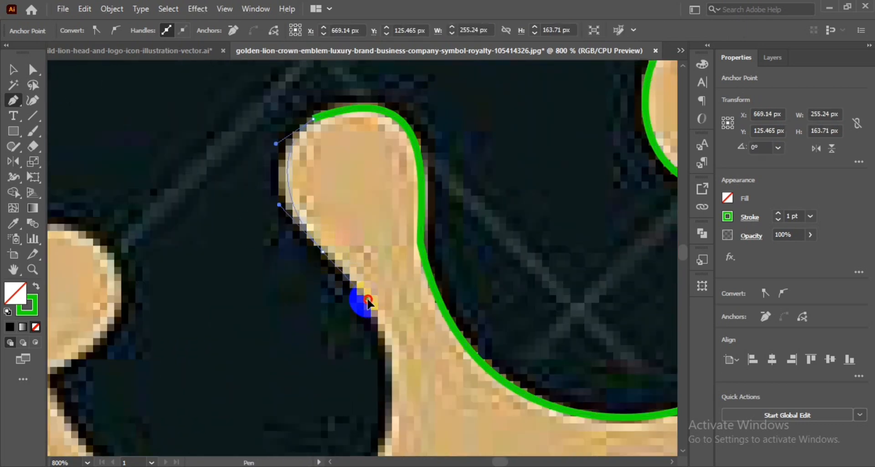
pyautogui.moveTo(368, 299); pyautogui.dragTo(367, 299)
pyautogui.moveTo(279, 204); pyautogui.dragTo(265, 190)
# Trace the rearmost scallop from the prong's stem to the base of the rear knob.
pyautogui.moveTo(328, 179); pyautogui.dragTo(311, 105)
pyautogui.moveTo(350, 405); pyautogui.dragTo(322, 441)
pyautogui.moveTo(377, 367); pyautogui.dragTo(374, 368)
pyautogui.moveTo(414, 303); pyautogui.dragTo(413, 303)
pyautogui.moveTo(147, 442); pyautogui.dragTo(336, 345)
pyautogui.moveTo(214, 209); pyautogui.dragTo(223, 228)
pyautogui.moveTo(224, 228); pyautogui.dragTo(362, 362)
pyautogui.moveTo(533, 246); pyautogui.dragTo(535, 441)
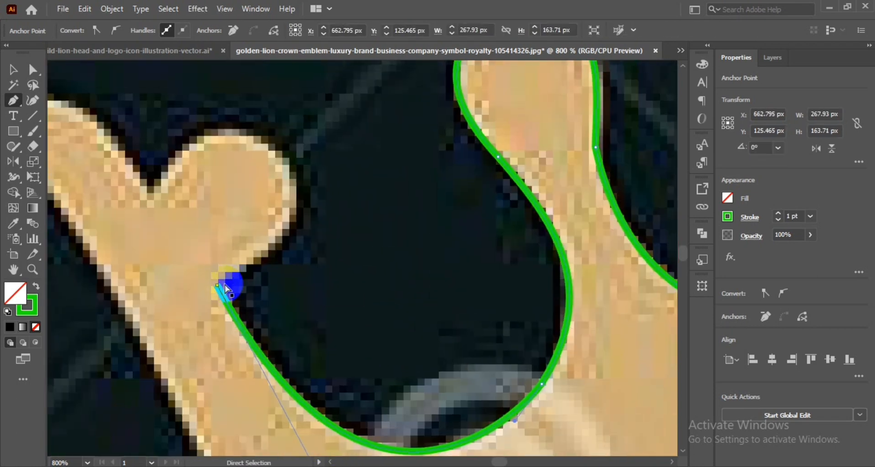
# Trace the crown's rearmost round knob to the notch beside the pointed rear tip and correct its curve.
pyautogui.keyDown('ctrl'); pyautogui.click(224, 285); pyautogui.keyUp('ctrl')
pyautogui.moveTo(207, 265); pyautogui.dragTo(253, 268)
pyautogui.moveTo(219, 196); pyautogui.dragTo(237, 233)
pyautogui.moveTo(170, 230); pyautogui.dragTo(162, 263)
pyautogui.moveTo(177, 197); pyautogui.dragTo(273, 72)
pyautogui.moveTo(271, 304); pyautogui.dragTo(394, 254)
pyautogui.moveTo(193, 203); pyautogui.dragTo(353, 271)
pyautogui.keyDown('ctrl'); pyautogui.click(330, 299); pyautogui.keyUp('ctrl')
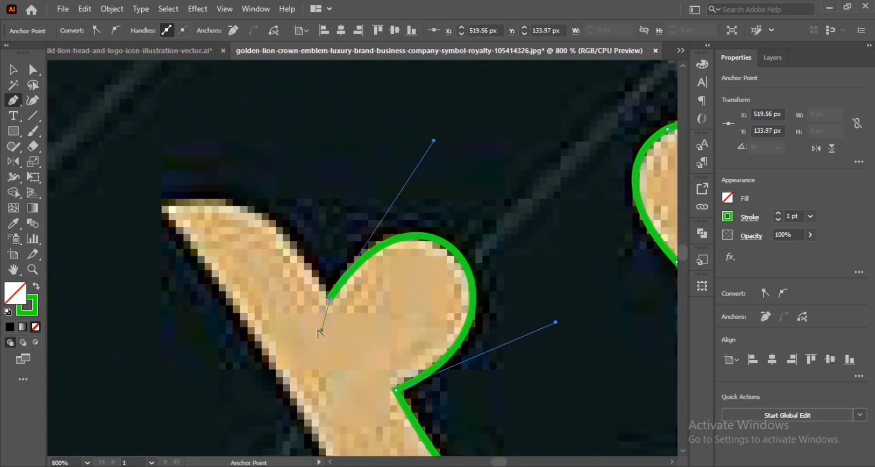
# Trace the curved upper side of the crown's pointed rear tip out to its end and adjust the handles.
pyautogui.moveTo(320, 332); pyautogui.dragTo(309, 261)
pyautogui.moveTo(163, 208); pyautogui.dragTo(125, 209)
pyautogui.moveTo(201, 207); pyautogui.dragTo(267, 167)
pyautogui.keyDown('ctrl'); pyautogui.click(175, 173); pyautogui.keyUp('ctrl')
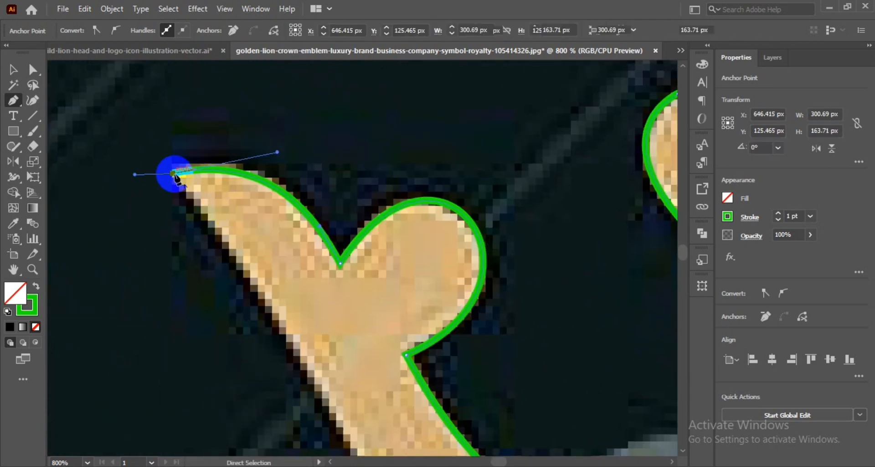
pyautogui.moveTo(137, 175); pyautogui.dragTo(200, 208)
# Close the crown path along its slanted rear edge at the lower rear corner and bend the edge to match.
pyautogui.moveTo(254, 293); pyautogui.dragTo(204, 72)
pyautogui.scroll(-3, 322, 211)
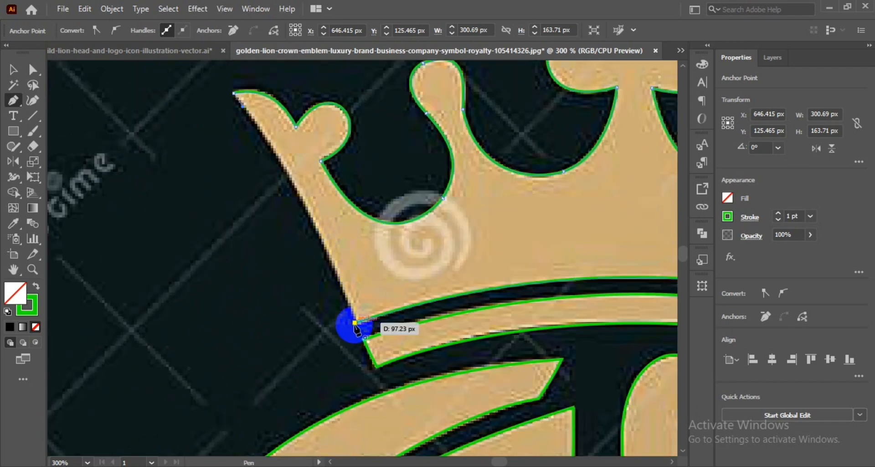
pyautogui.moveTo(354, 328); pyautogui.dragTo(353, 330)
pyautogui.scroll(2, 354, 329)
pyautogui.moveTo(340, 391); pyautogui.dragTo(412, 296)
pyautogui.moveTo(656, 248); pyautogui.dragTo(439, 291)
pyautogui.scroll(-1, 418, 274)
pyautogui.keyDown('ctrl'); pyautogui.click(216, 337); pyautogui.keyUp('ctrl')
pyautogui.moveTo(216, 337); pyautogui.dragTo(180, 191)
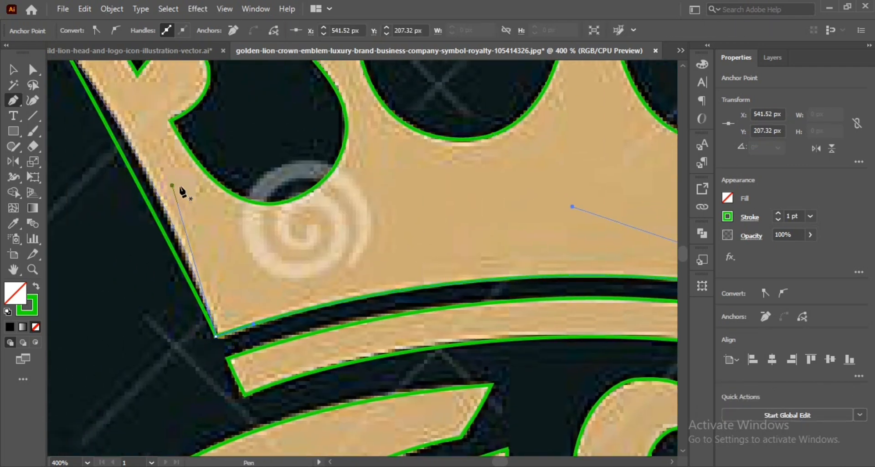
# Trace the rear edge of the next untraced long mane lock behind the jaw, from its lower tip to its upper point.
pyautogui.scroll(-3, 179, 192)
pyautogui.moveTo(405, 194); pyautogui.dragTo(380, 228)
pyautogui.scroll(-4, 380, 229)
pyautogui.moveTo(393, 259); pyautogui.dragTo(377, 250)
pyautogui.scroll(-1, 371, 347)
pyautogui.scroll(4, 347, 347)
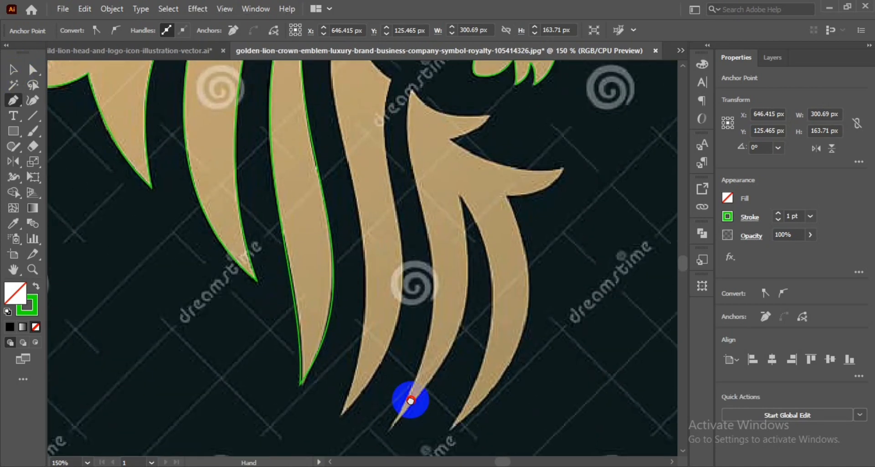
pyautogui.moveTo(411, 400); pyautogui.dragTo(431, 353)
pyautogui.moveTo(362, 368); pyautogui.dragTo(378, 323)
pyautogui.moveTo(370, 133); pyautogui.dragTo(389, 221)
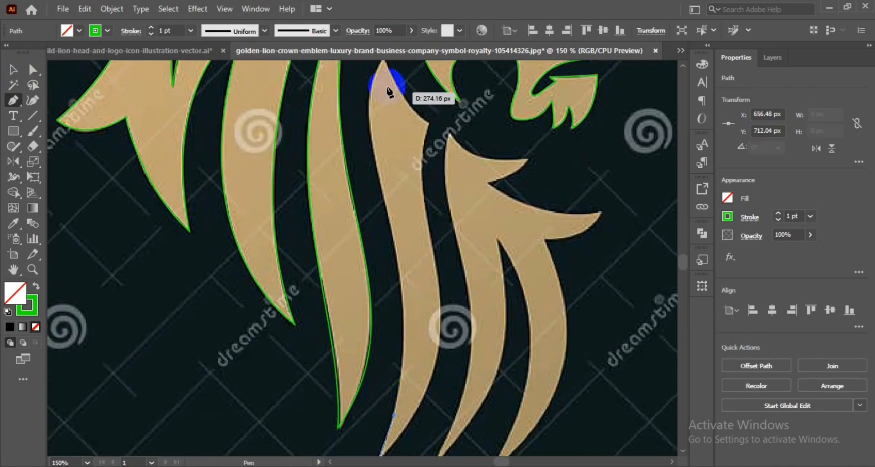
pyautogui.moveTo(390, 87); pyautogui.dragTo(385, 147)
pyautogui.moveTo(379, 117); pyautogui.dragTo(381, 100)
pyautogui.moveTo(381, 166); pyautogui.dragTo(330, 217)
# Refine the lock's rear edge with its curve handles and undo the last handle change at the lower tip.
pyautogui.moveTo(404, 288); pyautogui.dragTo(377, 138)
pyautogui.moveTo(408, 251); pyautogui.dragTo(418, 410)
pyautogui.moveTo(351, 170); pyautogui.dragTo(309, 232)
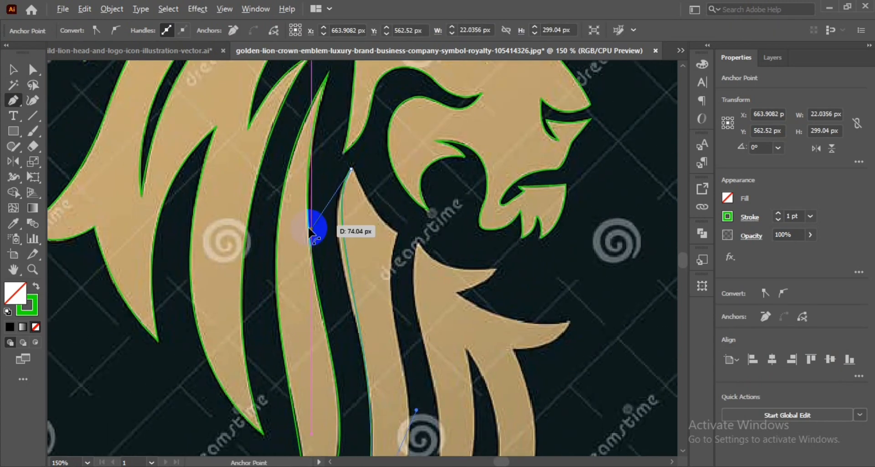
pyautogui.moveTo(422, 406); pyautogui.dragTo(344, 282)
pyautogui.moveTo(343, 282); pyautogui.dragTo(328, 191)
pyautogui.keyDown('ctrl'); pyautogui.click(255, 354); pyautogui.keyUp('ctrl')
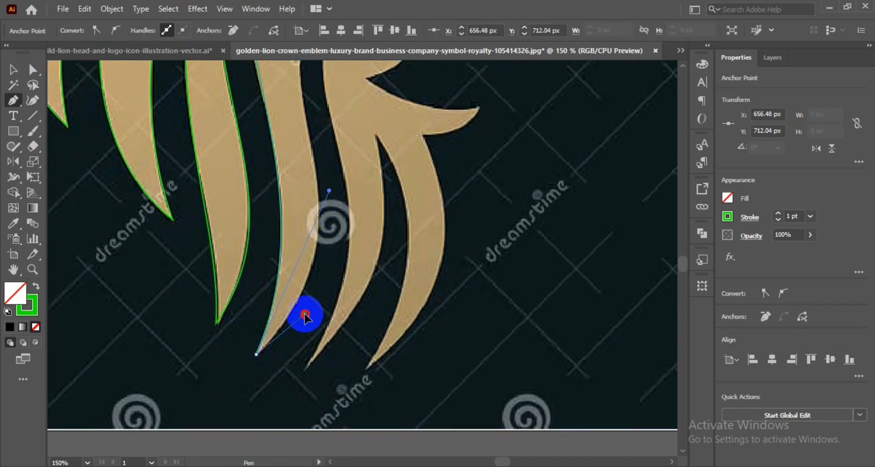
pyautogui.hotkey('ctrl', 'z')
# Trace the lock's short curved upper edge from its top point to the shoulder corner facing the jaw.
pyautogui.moveTo(313, 155); pyautogui.dragTo(299, 296)
pyautogui.moveTo(290, 157); pyautogui.dragTo(281, 269)
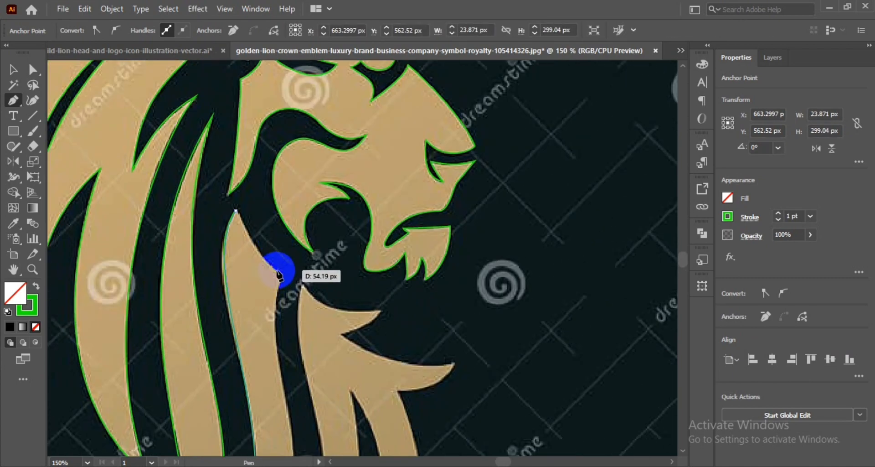
pyautogui.click(281, 275)
pyautogui.moveTo(274, 208); pyautogui.dragTo(246, 206)
pyautogui.moveTo(257, 253); pyautogui.dragTo(258, 254)
# Close the lock's path along its long front edge at the lower tip and fit the curve to the image.
pyautogui.moveTo(282, 273); pyautogui.dragTo(258, 203)
pyautogui.moveTo(264, 291); pyautogui.dragTo(244, 117)
pyautogui.click(192, 340)
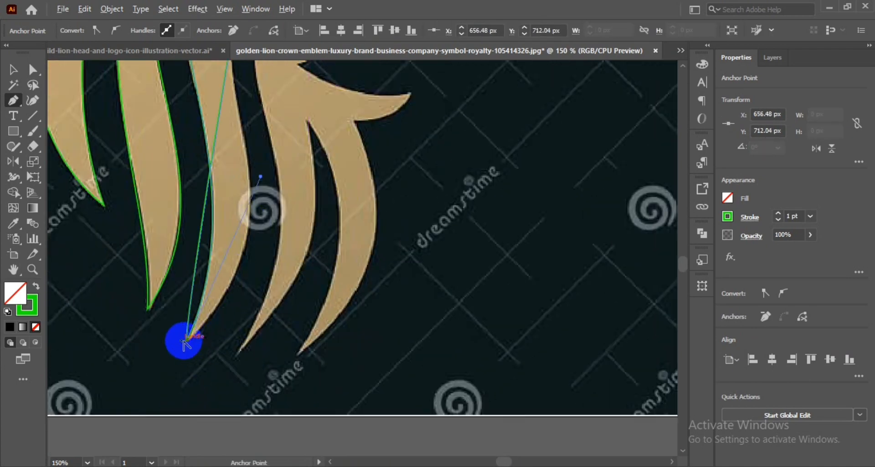
pyautogui.moveTo(304, 245); pyautogui.dragTo(301, 237)
pyautogui.moveTo(260, 100); pyautogui.dragTo(240, 268)
pyautogui.moveTo(187, 242); pyautogui.dragTo(187, 241)
pyautogui.scroll(-2, 236, 242)
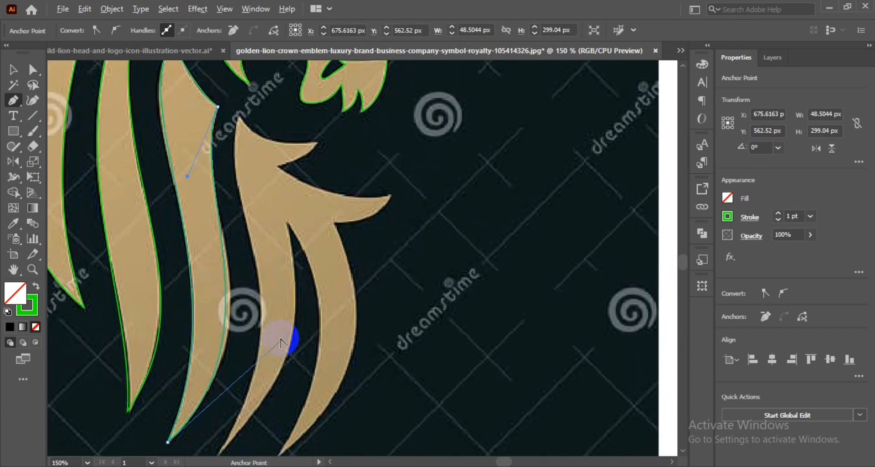
pyautogui.moveTo(180, 182); pyautogui.dragTo(180, 183)
# Trace the rear edge of the branched front mane lock between its lower tip and top point, shaping the curve handles.
pyautogui.moveTo(253, 260); pyautogui.dragTo(207, 190)
pyautogui.moveTo(173, 385); pyautogui.dragTo(189, 358)
pyautogui.moveTo(213, 330); pyautogui.dragTo(234, 418)
pyautogui.moveTo(213, 132); pyautogui.dragTo(215, 116)
pyautogui.moveTo(210, 148); pyautogui.dragTo(203, 251)
pyautogui.moveTo(203, 251); pyautogui.dragTo(211, 172)
pyautogui.moveTo(212, 365); pyautogui.dragTo(291, 253)
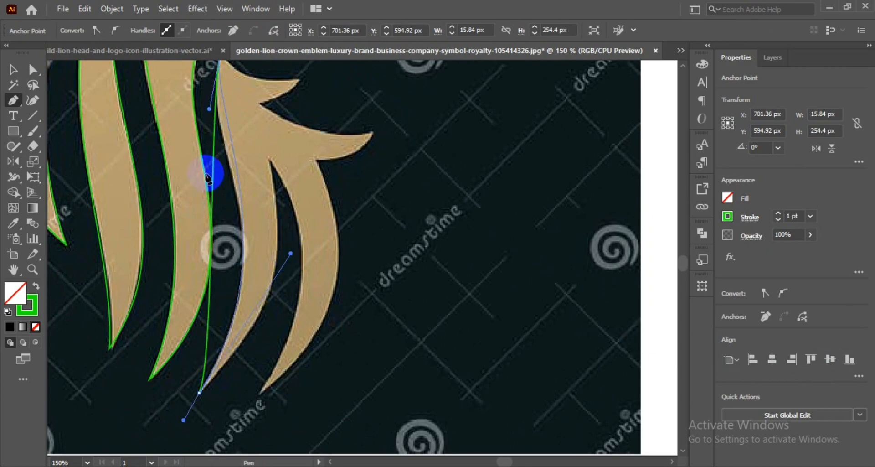
pyautogui.moveTo(211, 172); pyautogui.dragTo(198, 129)
pyautogui.moveTo(291, 255); pyautogui.dragTo(290, 254)
pyautogui.moveTo(199, 395); pyautogui.dragTo(249, 286)
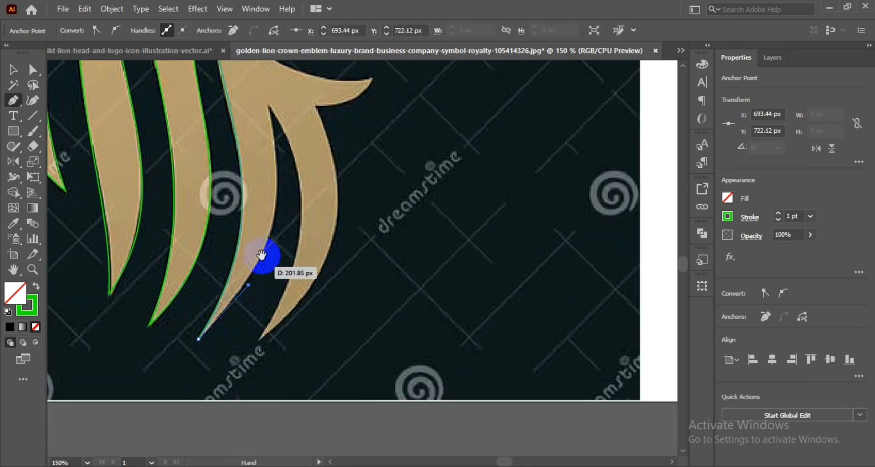
# Trace the branched front mane lock's upper edge from its top point across both forward-pointing tips to the outer strand's start.
pyautogui.moveTo(267, 107); pyautogui.dragTo(254, 201)
pyautogui.moveTo(240, 124); pyautogui.dragTo(239, 255)
pyautogui.click(283, 250)
pyautogui.moveTo(207, 205); pyautogui.dragTo(226, 258)
pyautogui.moveTo(232, 257); pyautogui.dragTo(320, 262)
pyautogui.moveTo(264, 278); pyautogui.dragTo(300, 285)
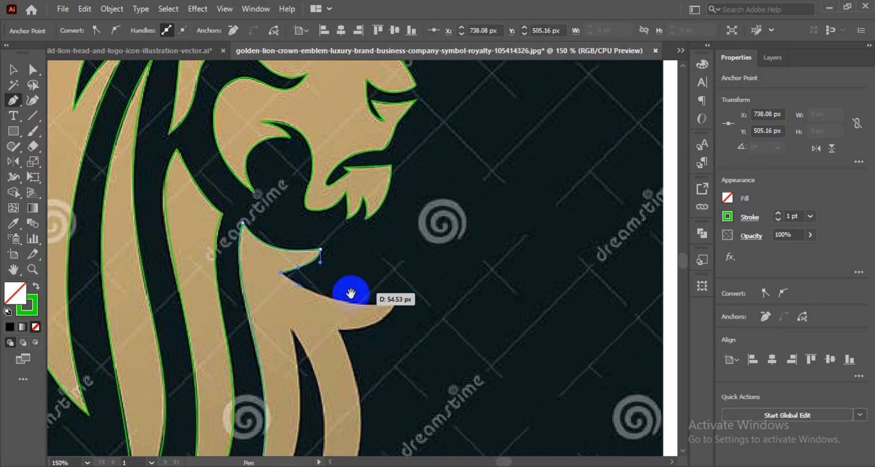
pyautogui.moveTo(352, 293); pyautogui.dragTo(273, 272)
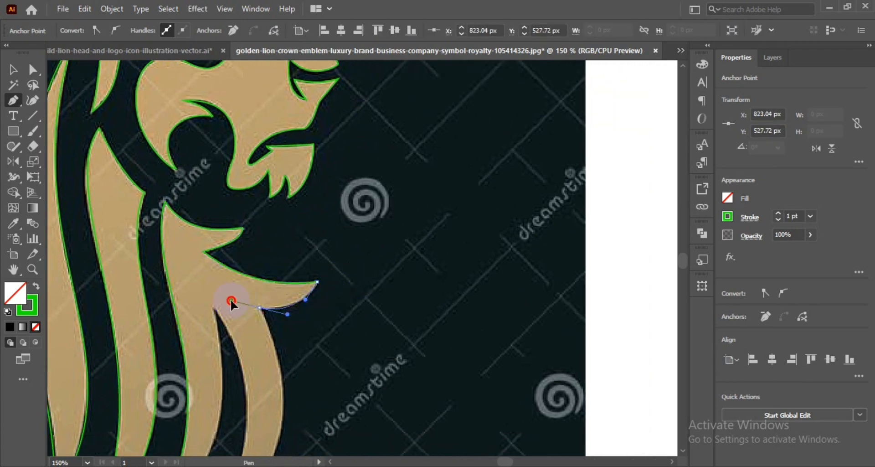
pyautogui.moveTo(231, 300); pyautogui.dragTo(231, 300)
# Trace the outer strand and the narrow gap between the two lower strands, closing the lock's path at the lower tip.
pyautogui.moveTo(259, 307); pyautogui.dragTo(270, 331)
pyautogui.moveTo(290, 331); pyautogui.dragTo(332, 165)
pyautogui.moveTo(247, 376); pyautogui.dragTo(216, 390)
pyautogui.moveTo(278, 362); pyautogui.dragTo(375, 279)
pyautogui.moveTo(254, 143); pyautogui.dragTo(261, 188)
pyautogui.moveTo(261, 189); pyautogui.dragTo(317, 135)
pyautogui.moveTo(242, 321); pyautogui.dragTo(353, 308)
pyautogui.scroll(-2, 348, 217)
pyautogui.scroll(-1, 349, 216)
pyautogui.click(14, 69)
pyautogui.scroll(-3, 239, 223)
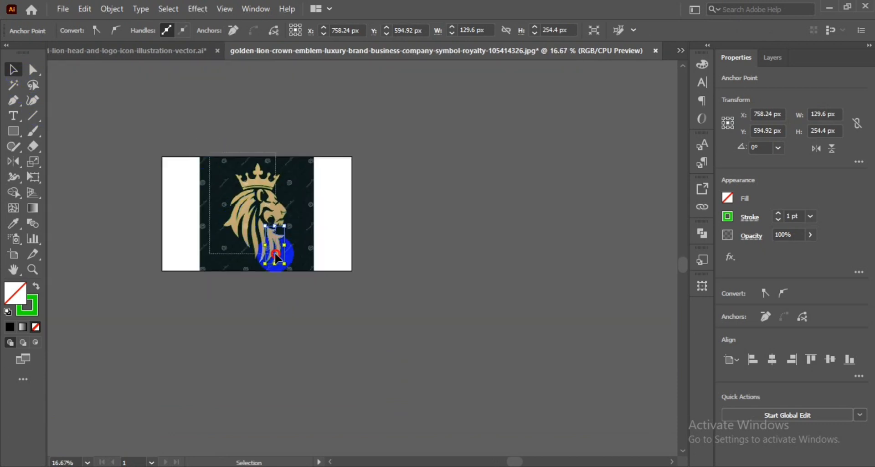
pyautogui.hotkey('ctrl', 'a')
pyautogui.moveTo(255, 218); pyautogui.dragTo(496, 263)
pyautogui.hotkey('ctrl', 'z')
# Lock the reference image and move all the traced outlines beside the artboard.
pyautogui.click(300, 234)
pyautogui.hotkey('ctrl', '2')
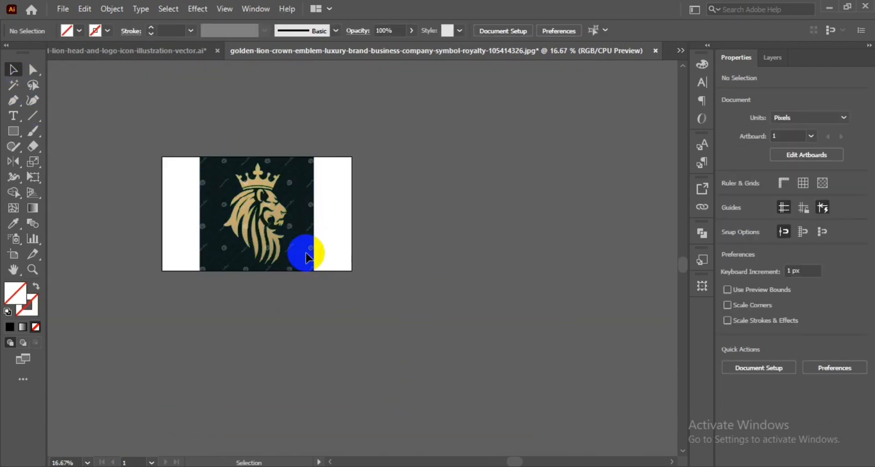
pyautogui.moveTo(212, 165); pyautogui.dragTo(321, 272)
pyautogui.moveTo(272, 233); pyautogui.dragTo(519, 272)
pyautogui.scroll(1, 510, 234)
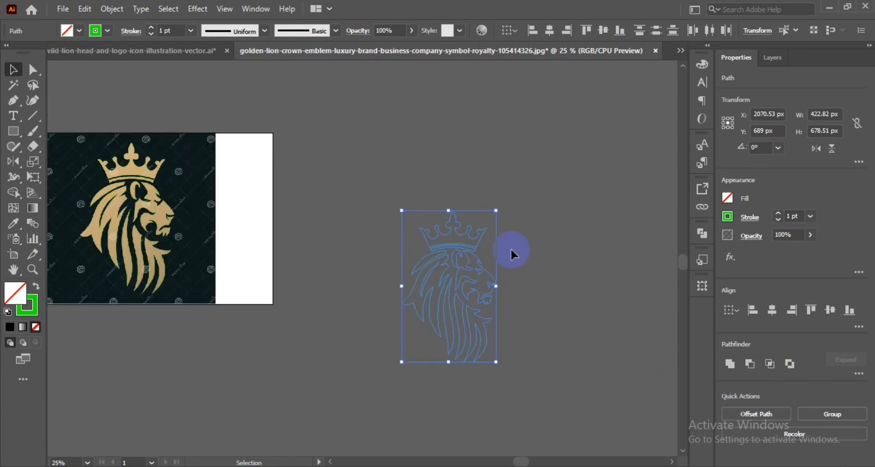
pyautogui.moveTo(446, 266); pyautogui.dragTo(344, 198)
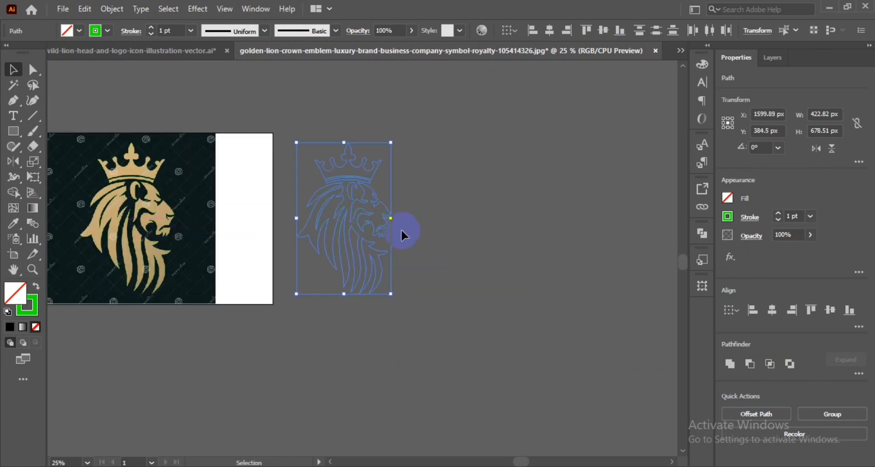
pyautogui.click(436, 229)
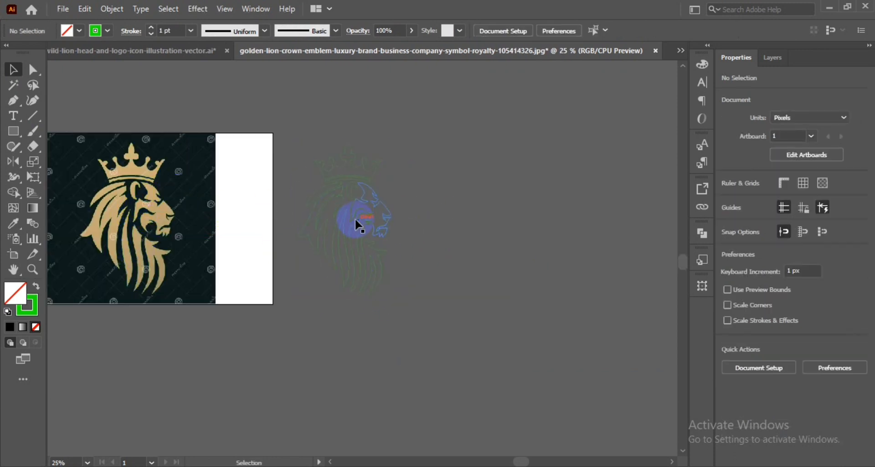
# Select all the moved outlines and separate the narrow slit from the large rear mane shape with Shape Builder.
pyautogui.scroll(1, 320, 195)
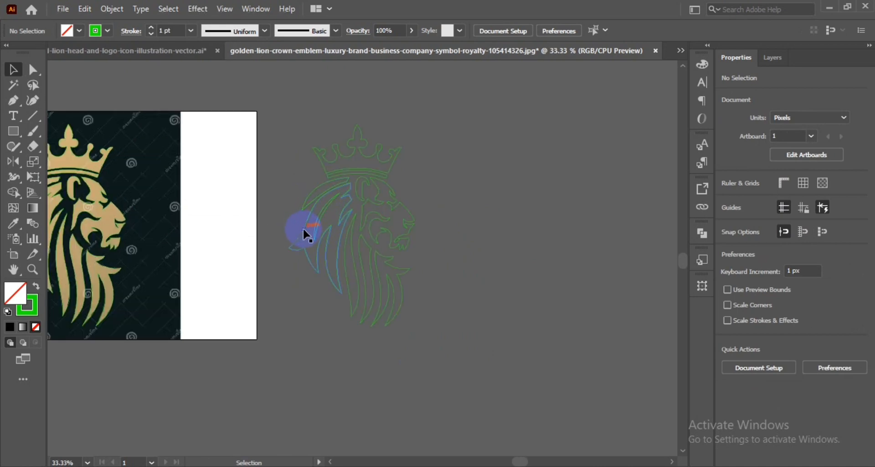
pyautogui.moveTo(276, 264); pyautogui.dragTo(326, 262)
pyautogui.click(343, 184)
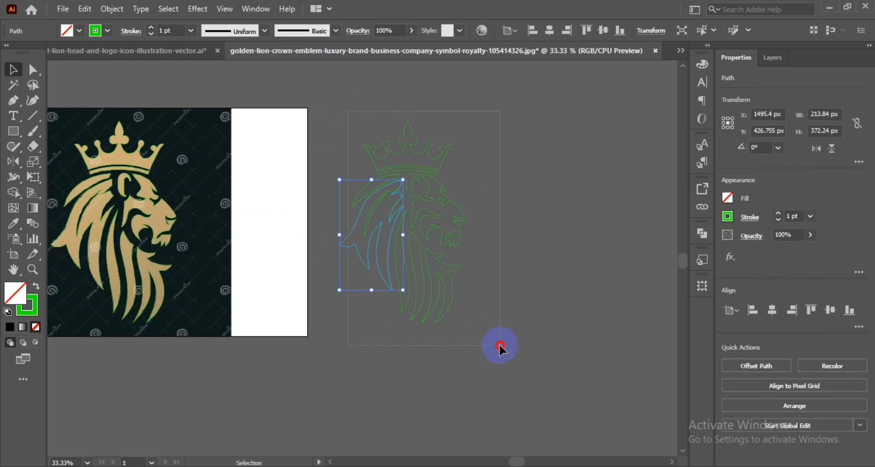
pyautogui.moveTo(499, 345); pyautogui.dragTo(500, 345)
pyautogui.hotkey('shift', 'm')
pyautogui.scroll(3, 371, 211)
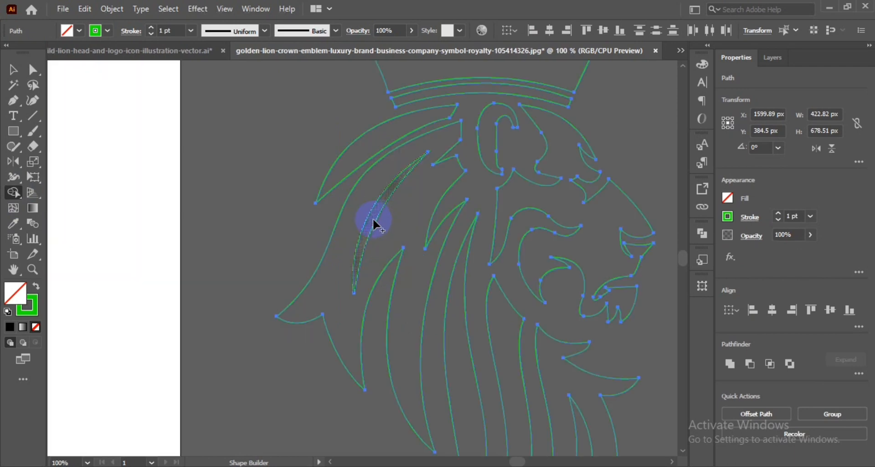
pyautogui.moveTo(371, 217)
pyautogui.mouseDown()
pyautogui.moveTo(351, 216)
pyautogui.moveTo(343, 236)
pyautogui.mouseUp()
pyautogui.scroll(-1, 427, 226)
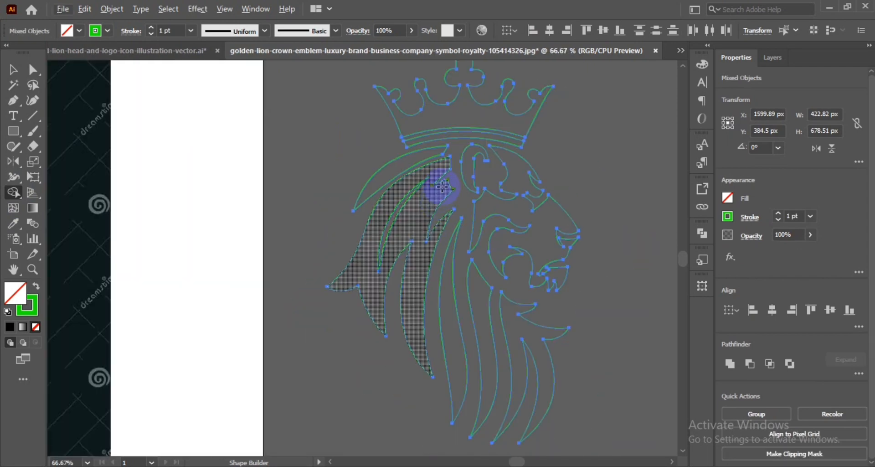
pyautogui.click(246, 155)
# Fill the uppermost mane lock with the gold colour sampled from the reference image.
pyautogui.scroll(-2, 390, 197)
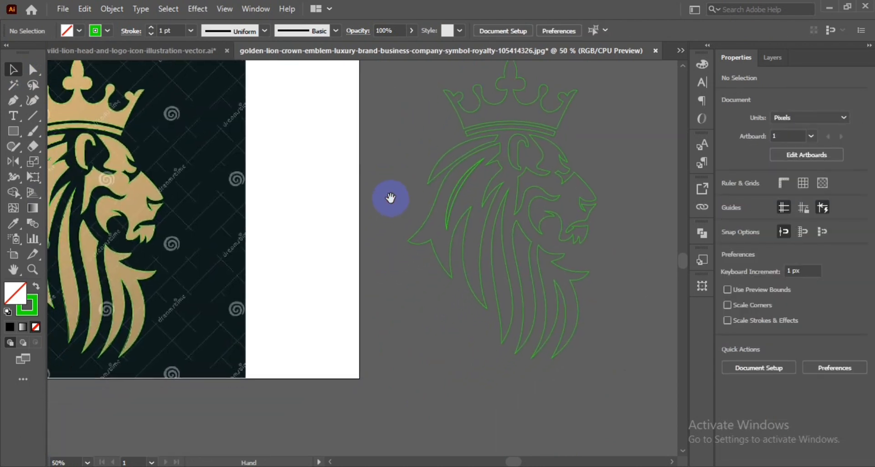
pyautogui.click(420, 185)
pyautogui.click(13, 223)
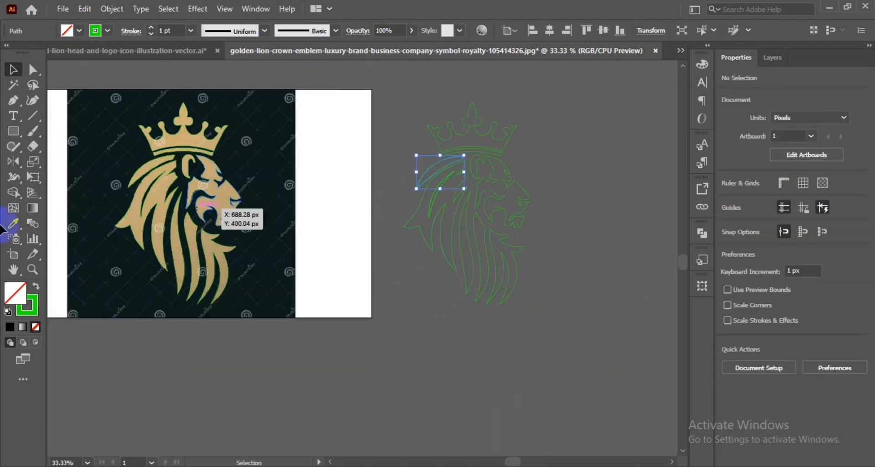
pyautogui.click(136, 172)
pyautogui.click(149, 165)
pyautogui.click(13, 70)
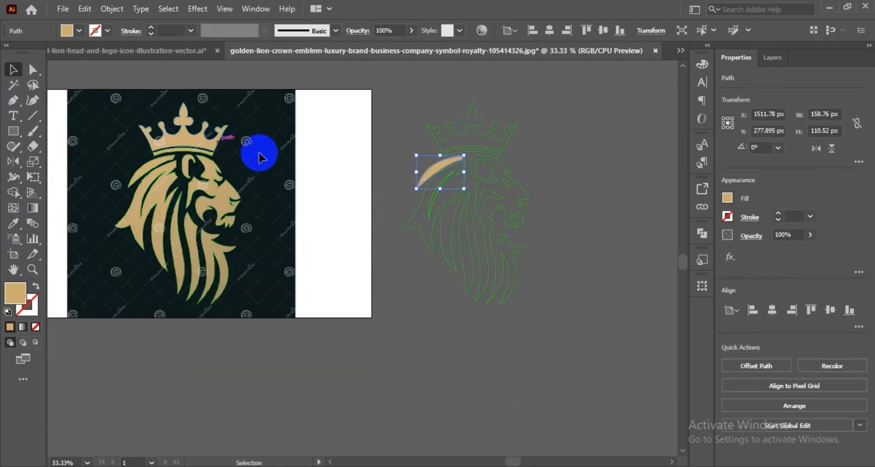
# Select the remaining mane, face and crown outlines and apply the gold fill sampled from the filled lock with the Eyedropper.
pyautogui.scroll(2, 242, 261)
pyautogui.moveTo(178, 218); pyautogui.dragTo(365, 336)
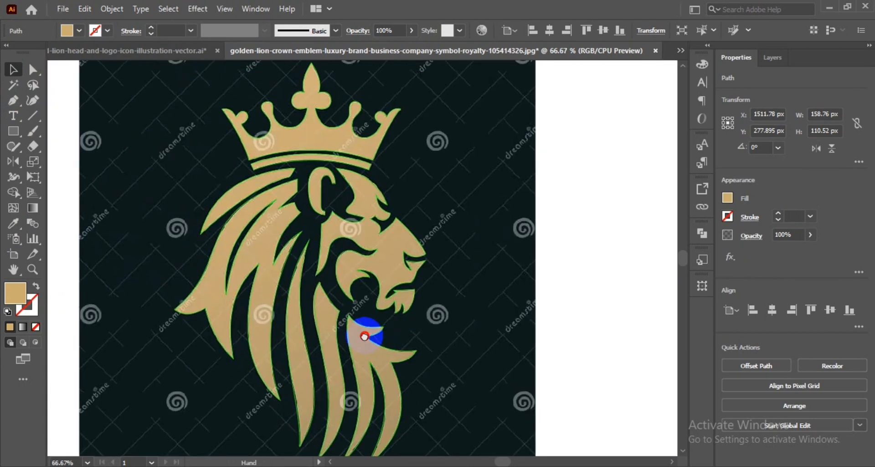
pyautogui.moveTo(464, 373); pyautogui.dragTo(338, 300)
pyautogui.scroll(-1, 378, 301)
pyautogui.moveTo(661, 232); pyautogui.dragTo(430, 229)
pyautogui.click(480, 229)
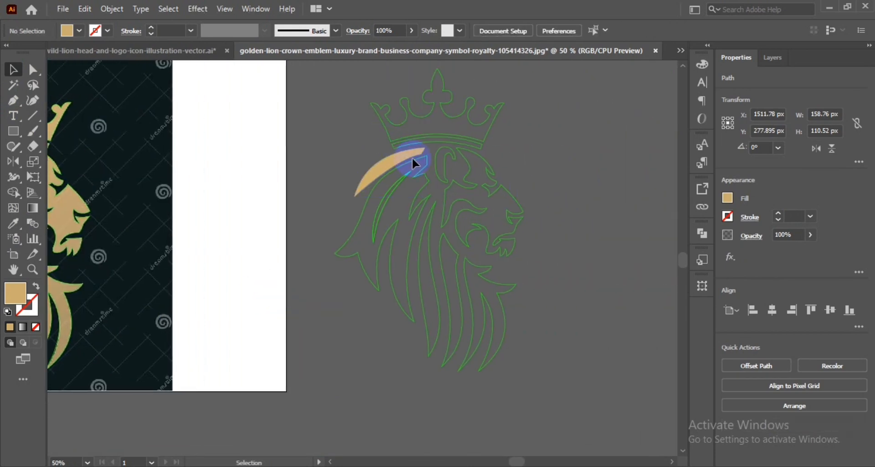
pyautogui.scroll(2, 414, 158)
pyautogui.click(414, 153)
pyautogui.keyDown('shift'); pyautogui.click(432, 295); pyautogui.keyUp('shift')
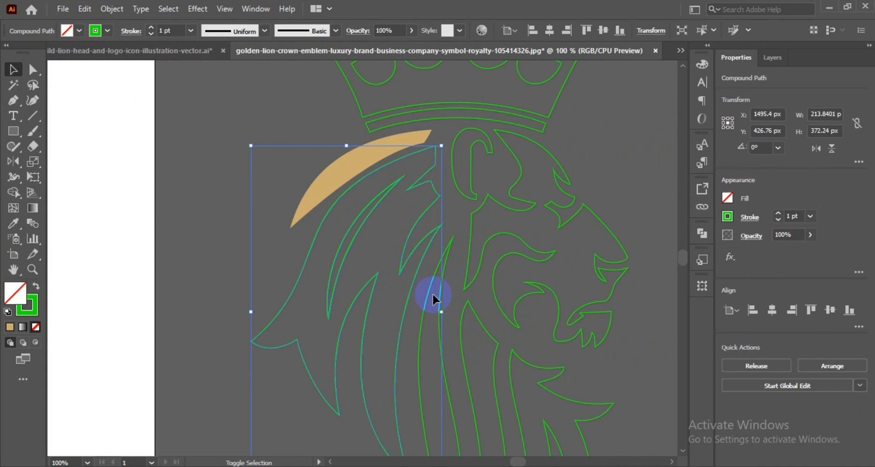
pyautogui.keyDown('shift'); pyautogui.click(466, 305); pyautogui.keyUp('shift')
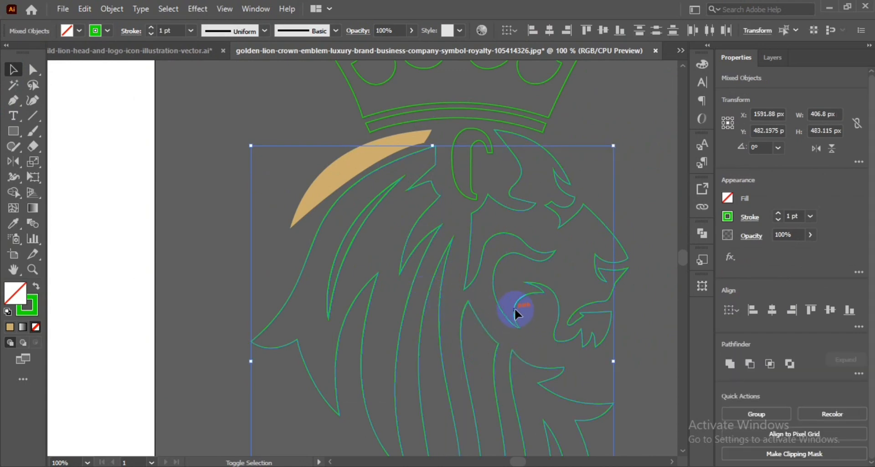
pyautogui.keyDown('shift'); pyautogui.click(464, 105); pyautogui.keyUp('shift')
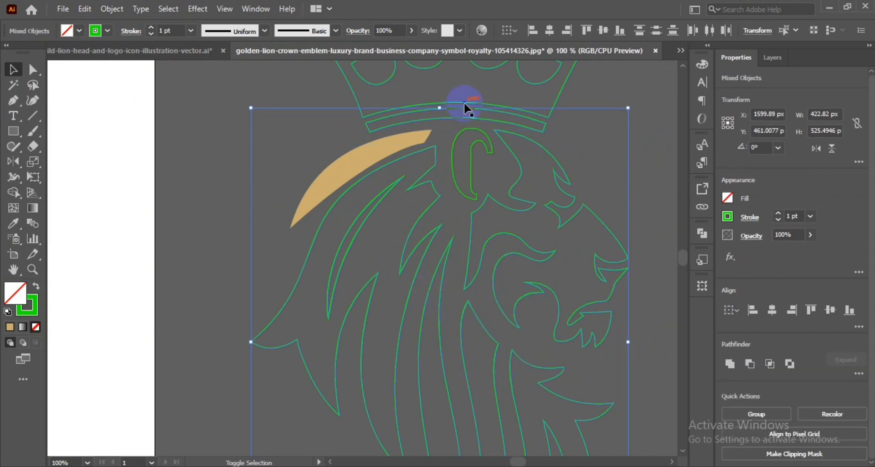
pyautogui.click(332, 177)
pyautogui.click(247, 143)
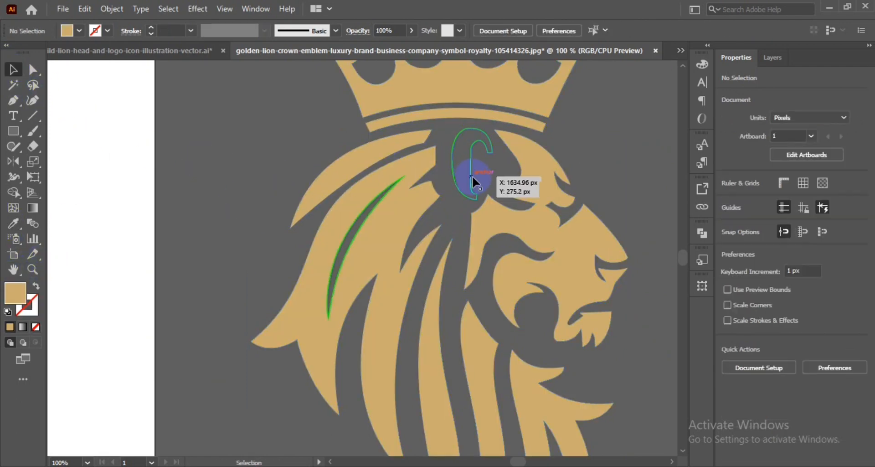
# Apply the sampled gold fill to the ear outline.
pyautogui.click(472, 176)
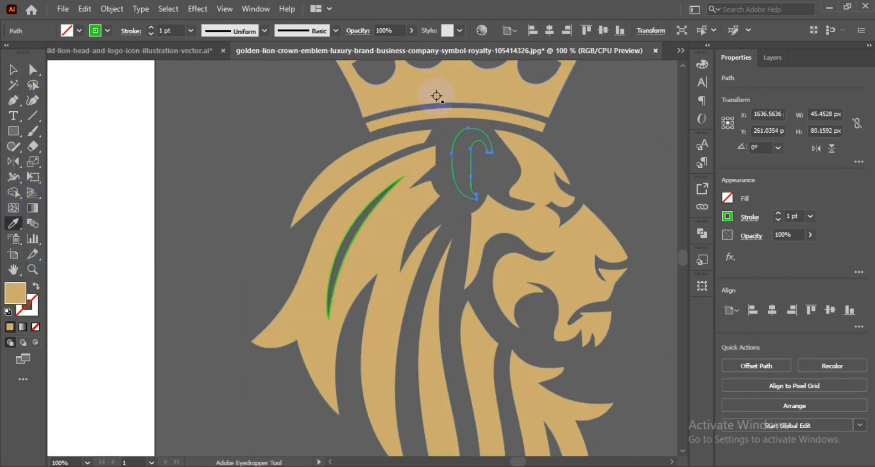
pyautogui.click(436, 95)
pyautogui.click(14, 69)
# Delete the green-outlined slit shape inside the rear mane.
pyautogui.click(334, 282)
pyautogui.click(340, 269)
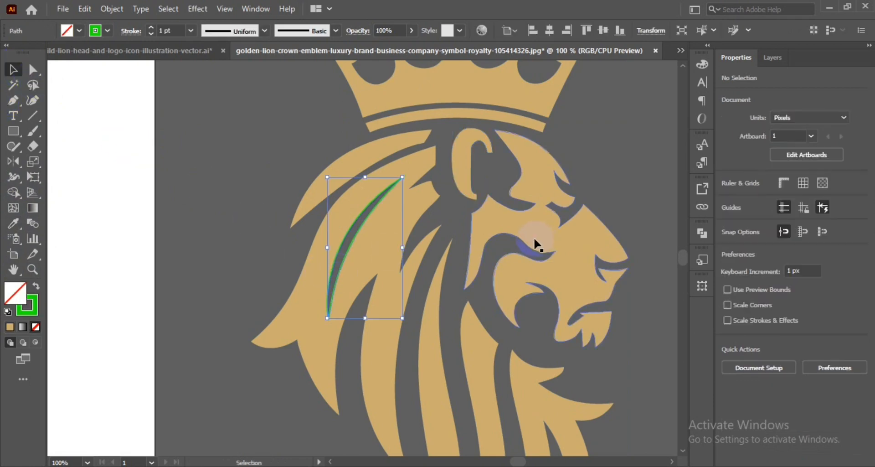
pyautogui.scroll(-3, 453, 260)
pyautogui.hotkey('ctrl', 'shift', 'a')
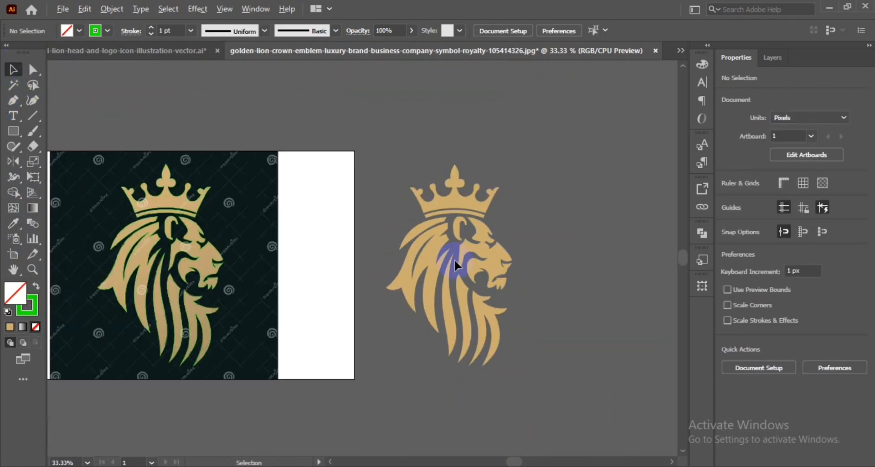
# Select all the gold lion and crown shapes and group them.
pyautogui.moveTo(385, 158); pyautogui.dragTo(429, 310)
pyautogui.rightClick(465, 275)
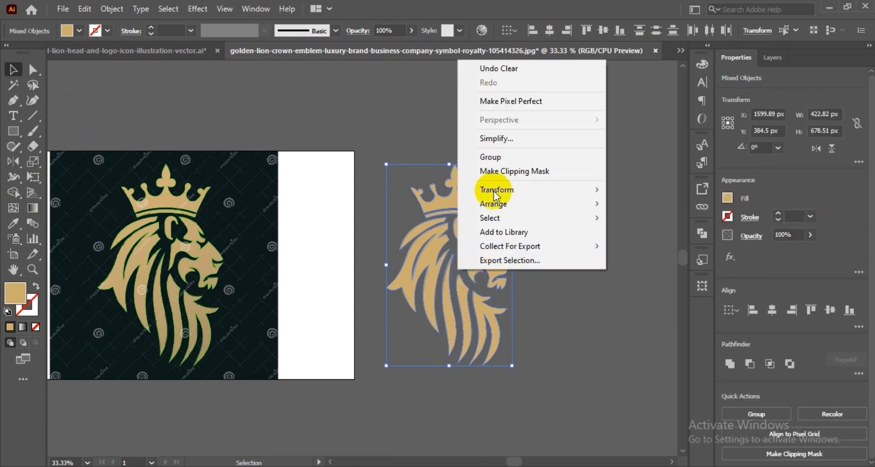
pyautogui.click(492, 156)
pyautogui.scroll(-2, 540, 237)
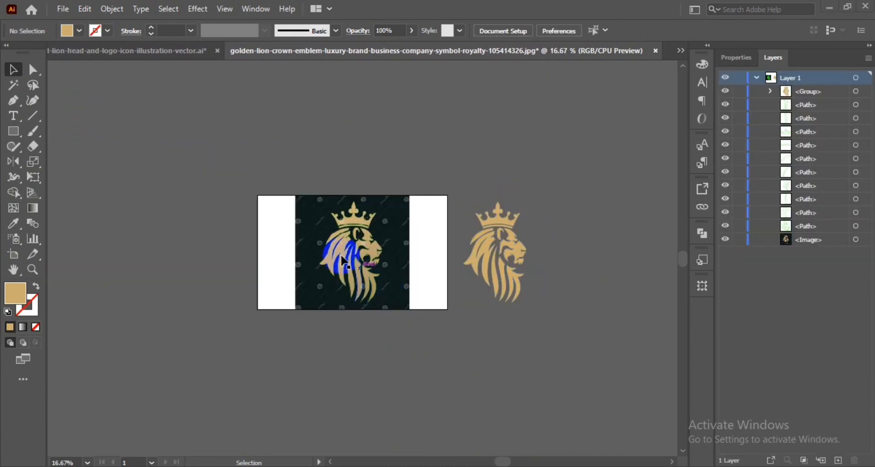
# Delete the reference image from the artboard.
pyautogui.click(312, 214)
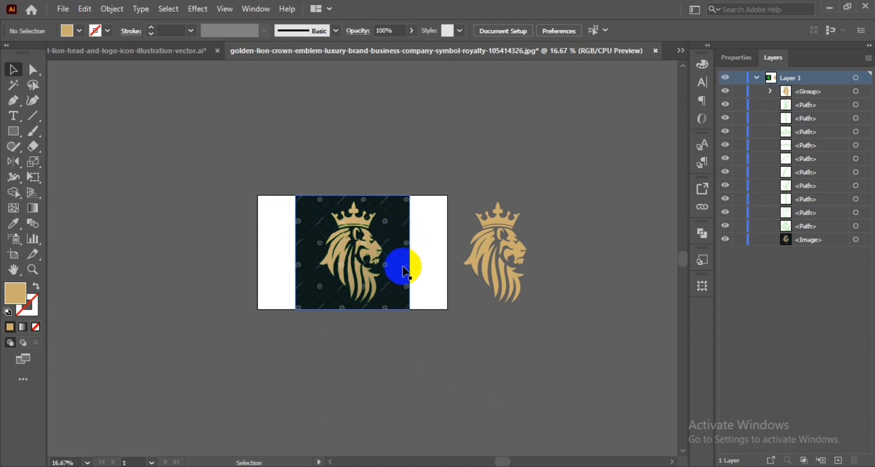
pyautogui.click(406, 284)
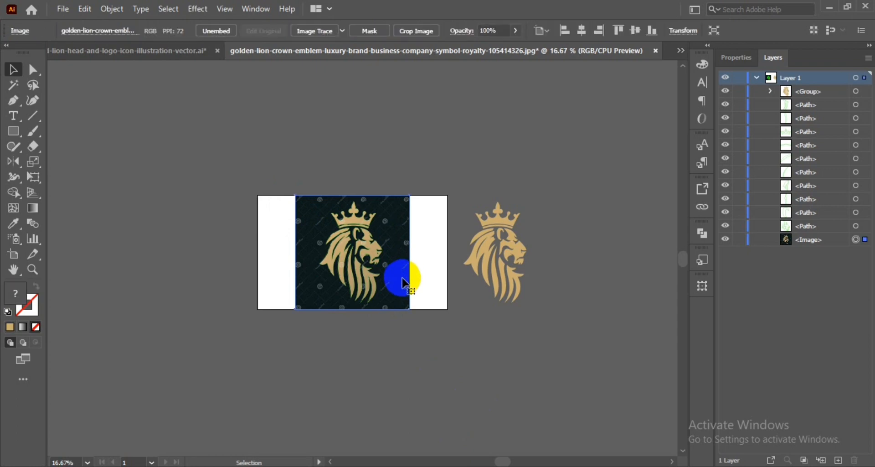
pyautogui.press('Delete')
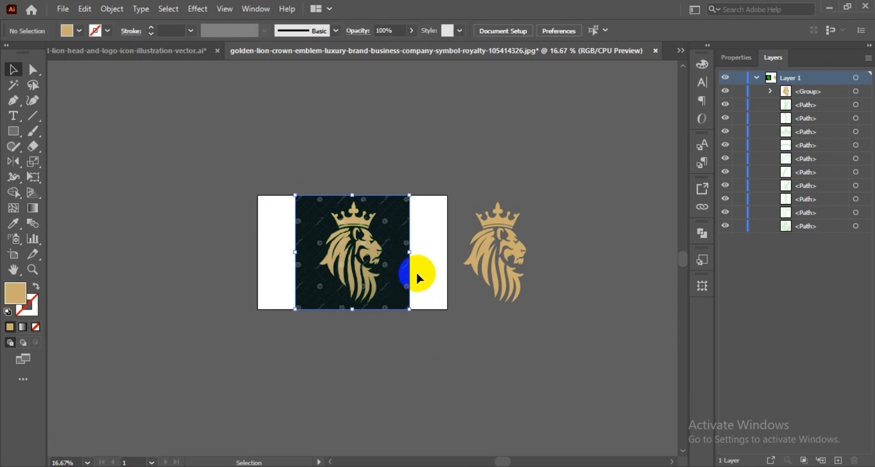
# Move the green outlines off the artboard and place the gold lion group in the middle of it.
pyautogui.moveTo(261, 176); pyautogui.dragTo(427, 340)
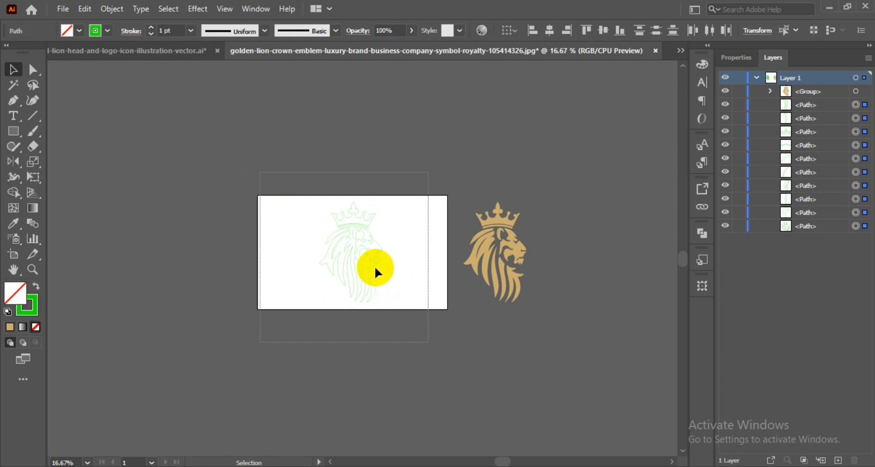
pyautogui.moveTo(361, 254)
pyautogui.mouseDown()
pyautogui.moveTo(293, 280)
pyautogui.moveTo(212, 295)
pyautogui.moveTo(211, 282)
pyautogui.mouseUp()
pyautogui.moveTo(433, 168); pyautogui.dragTo(593, 326)
pyautogui.moveTo(493, 245)
pyautogui.mouseDown()
pyautogui.moveTo(356, 251)
pyautogui.moveTo(381, 254)
pyautogui.mouseUp()
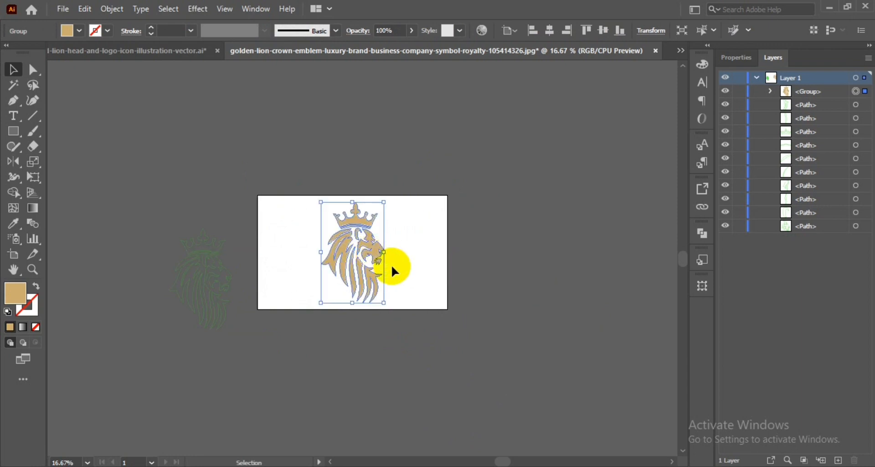
pyautogui.click(391, 264)
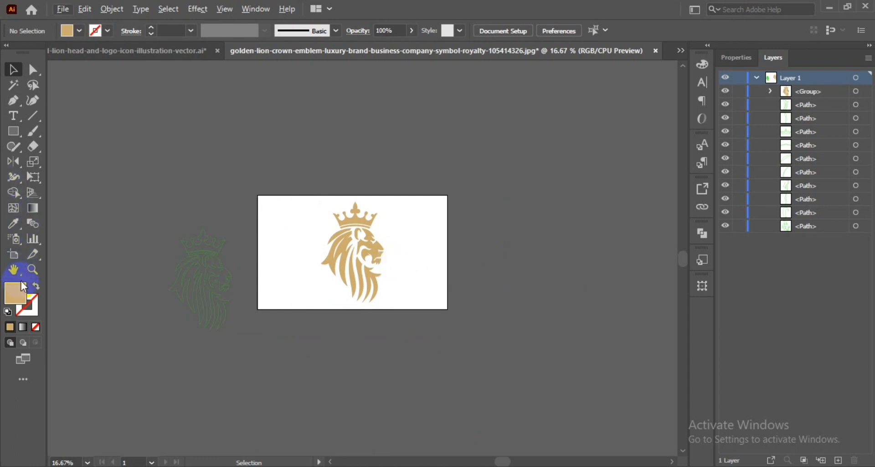
# Draw a background rectangle covering the whole artboard and change its fill from gold to black.
pyautogui.click(14, 132)
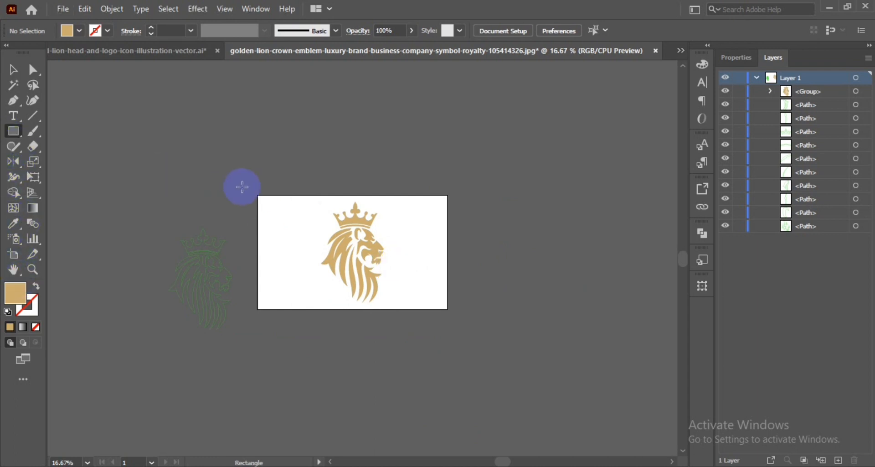
pyautogui.moveTo(258, 194)
pyautogui.mouseDown()
pyautogui.moveTo(425, 299)
pyautogui.moveTo(463, 306)
pyautogui.moveTo(447, 308)
pyautogui.mouseUp()
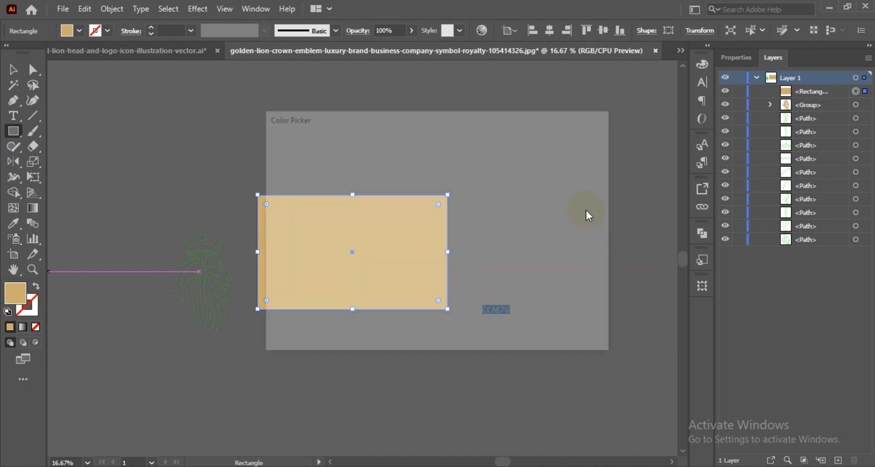
pyautogui.click(456, 287)
pyautogui.moveTo(457, 290); pyautogui.dragTo(458, 243)
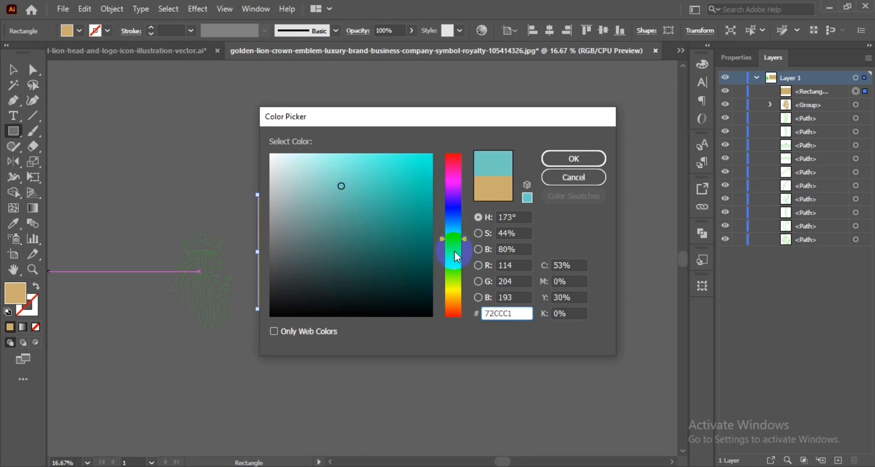
pyautogui.moveTo(412, 173)
pyautogui.mouseDown()
pyautogui.moveTo(406, 152)
pyautogui.moveTo(444, 152)
pyautogui.mouseUp()
pyautogui.click(573, 158)
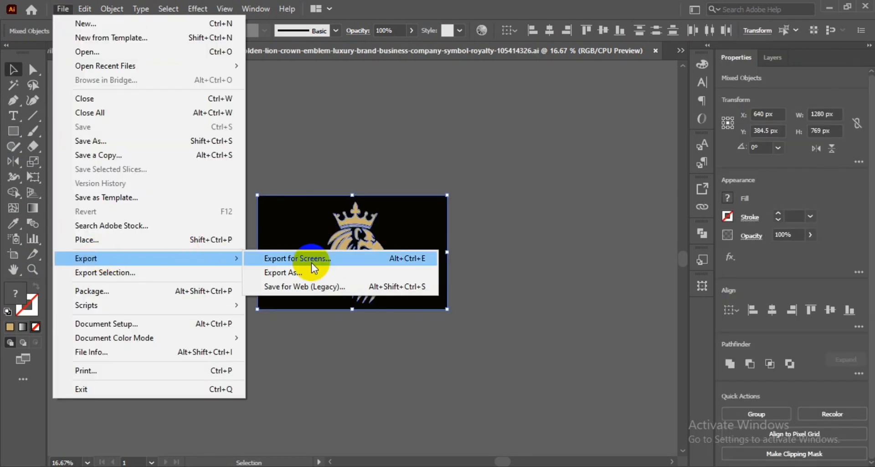
# Export the artwork as an RGB JPEG to the NEW VIDEO folder, using artboards, with maximum quality 10 and 600 ppi resolution.
pyautogui.click(313, 286)
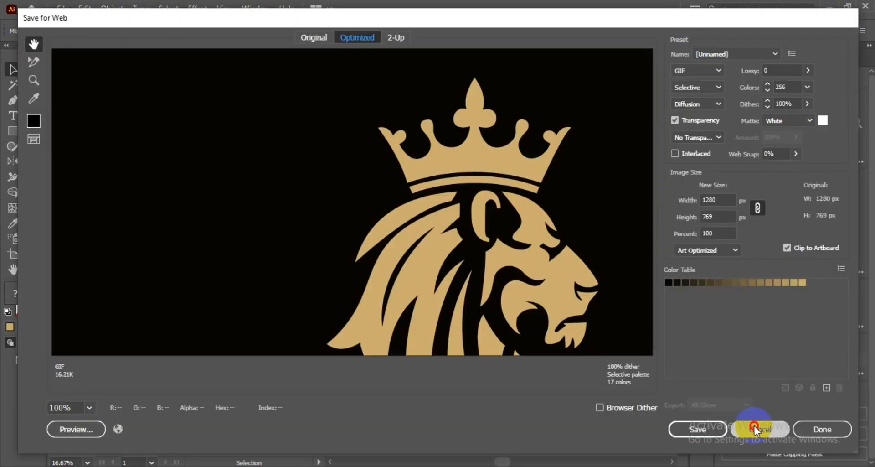
pyautogui.click(753, 425)
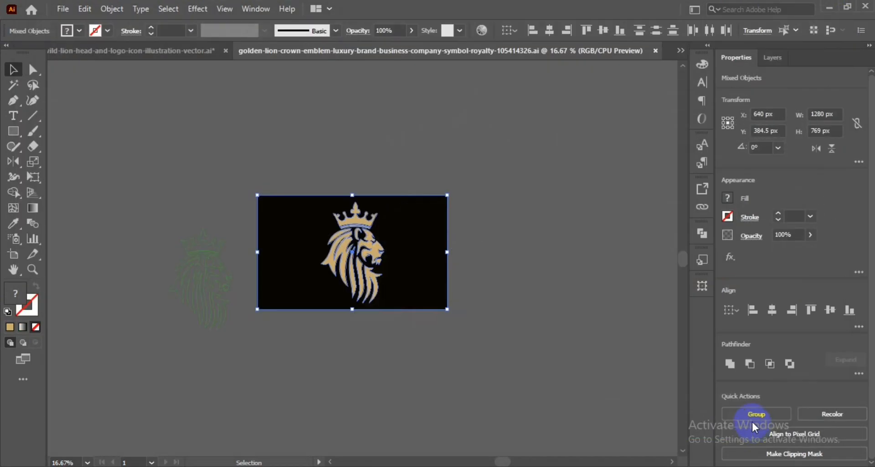
pyautogui.click(62, 9)
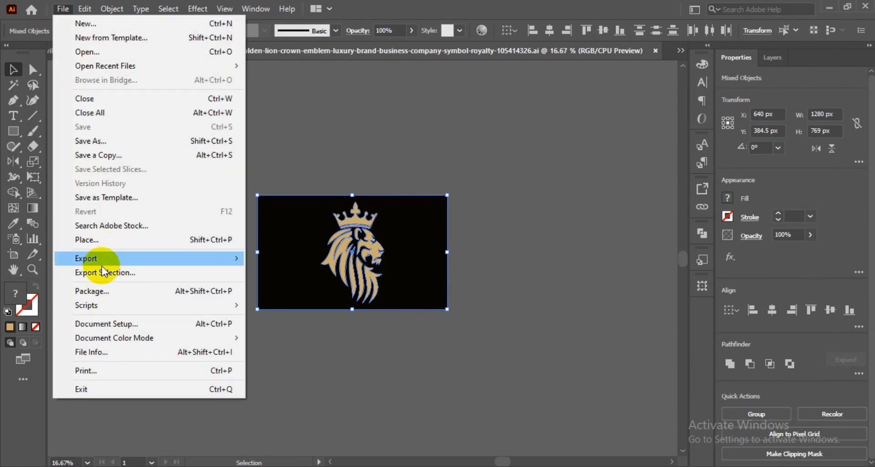
pyautogui.moveTo(111, 264)
pyautogui.click(292, 273)
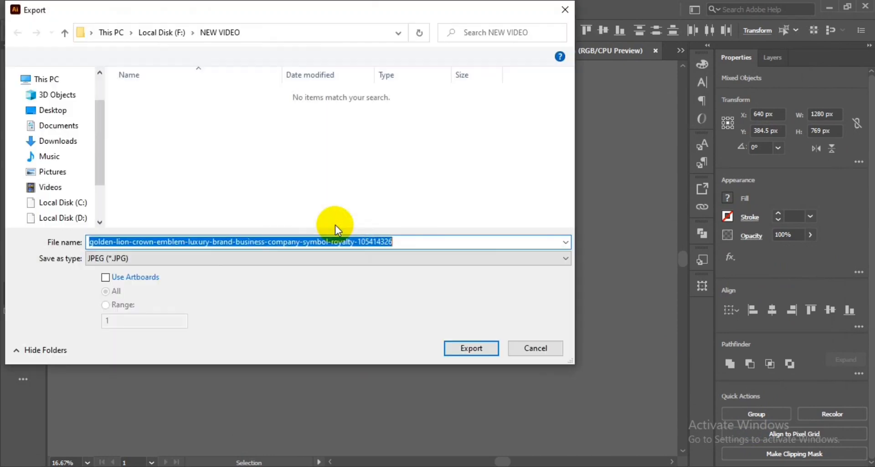
pyautogui.click(105, 277)
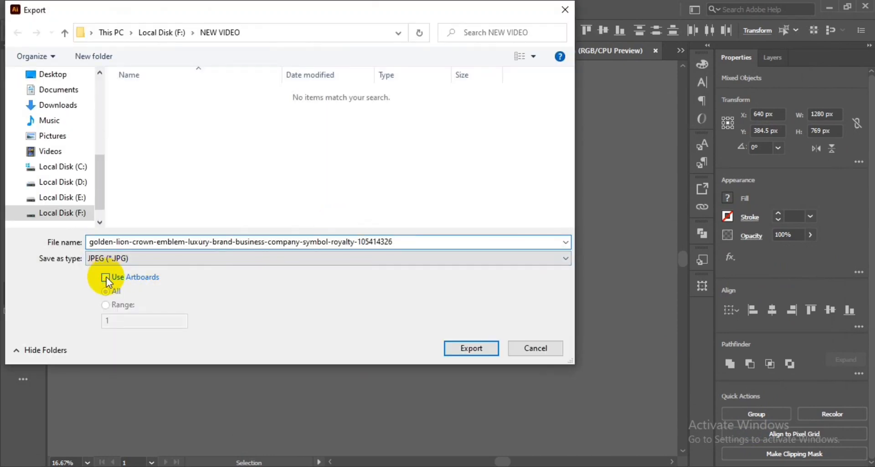
pyautogui.click(486, 347)
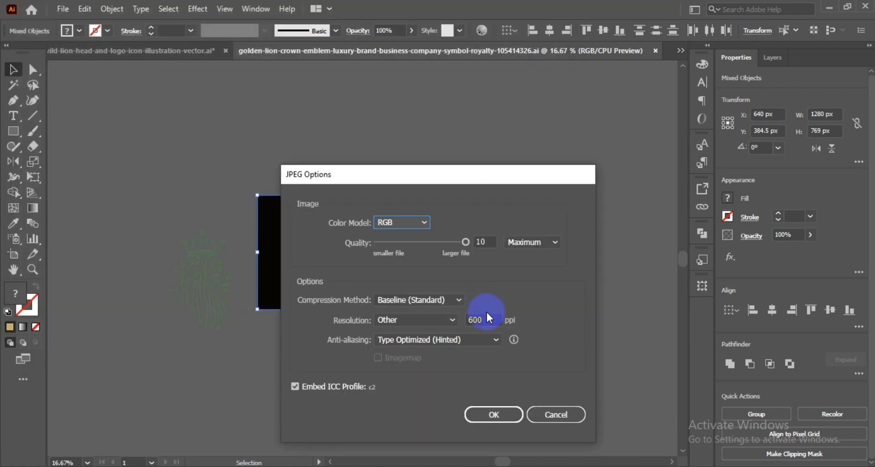
pyautogui.click(488, 405)
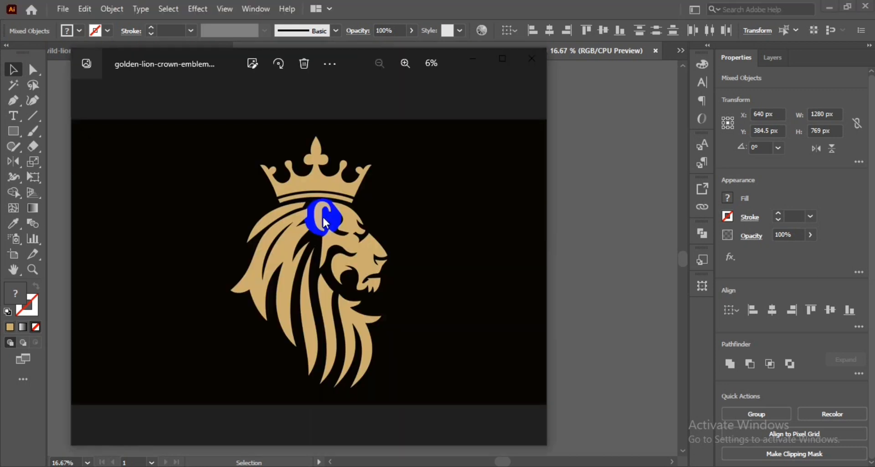
# Examine the exported lion JPEG in the image viewer, checking the edges of the crown and head up close and the whole emblem.
pyautogui.scroll(2, 330, 242)
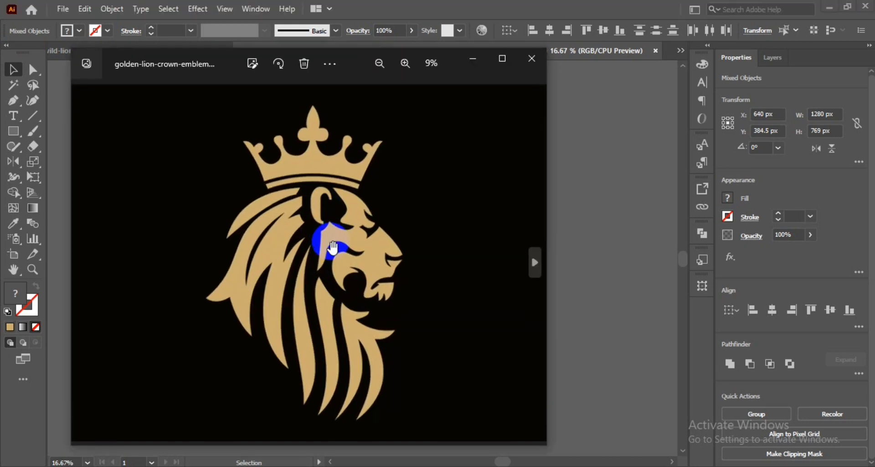
pyautogui.scroll(2, 333, 247)
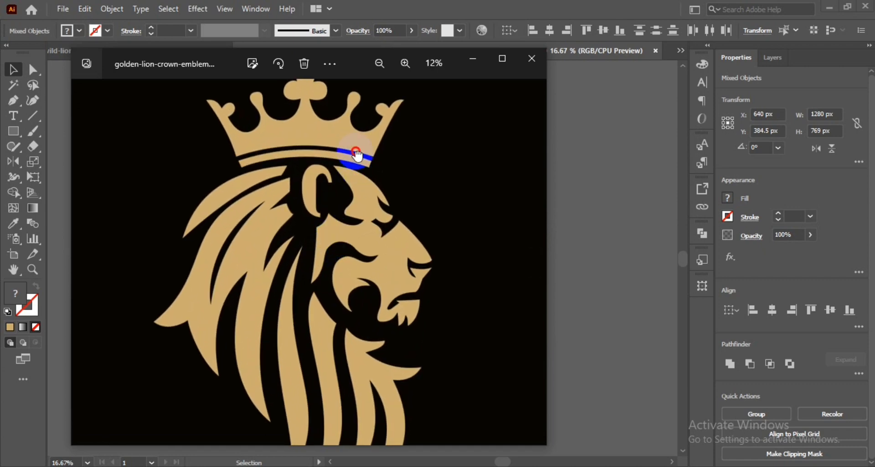
pyautogui.scroll(4, 333, 248)
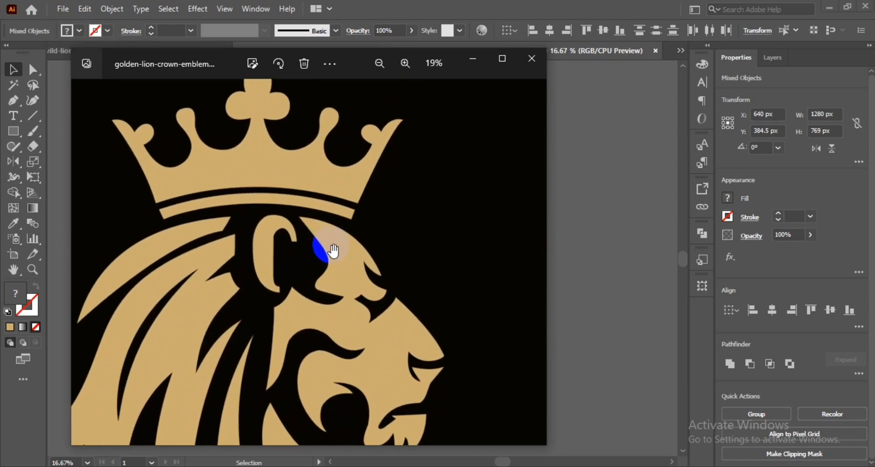
pyautogui.scroll(8, 333, 251)
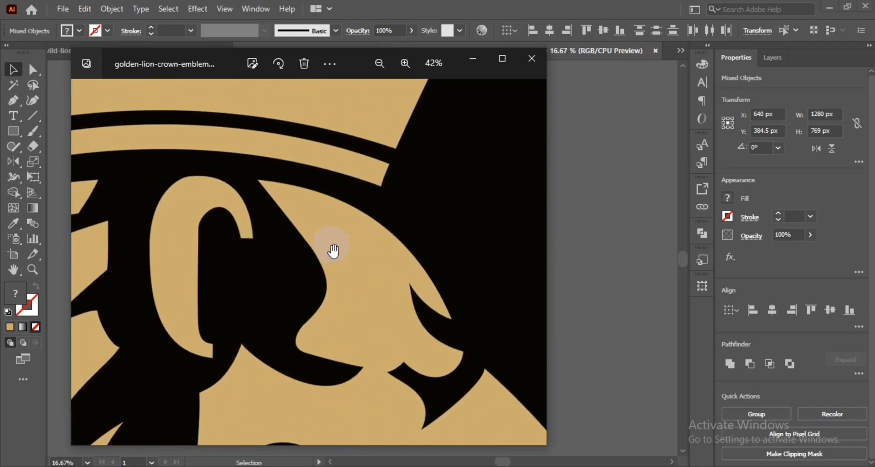
pyautogui.scroll(8, 335, 250)
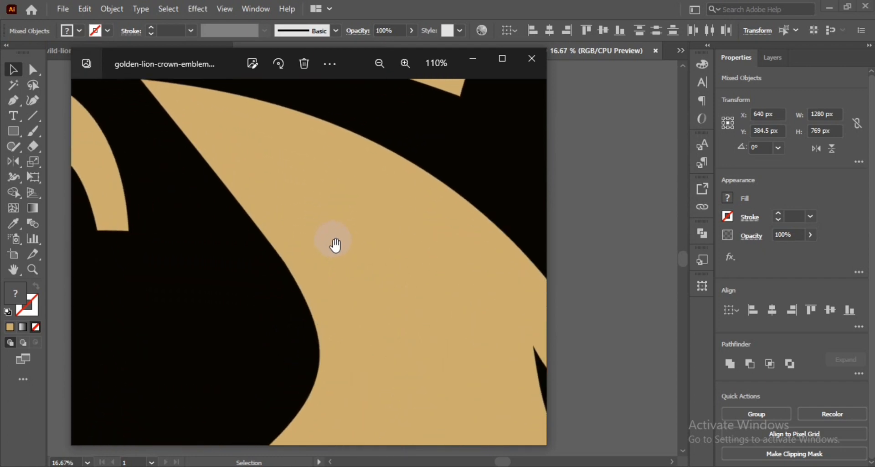
pyautogui.moveTo(347, 160); pyautogui.dragTo(323, 283)
pyautogui.scroll(4, 331, 219)
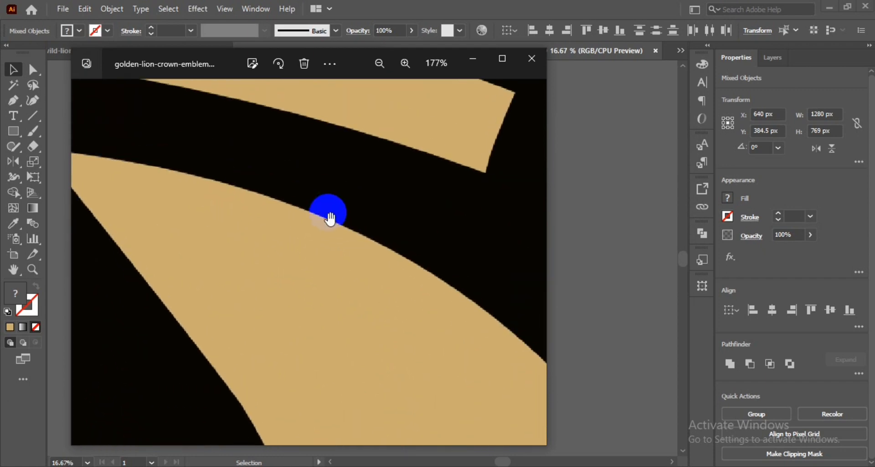
pyautogui.scroll(-4, 330, 218)
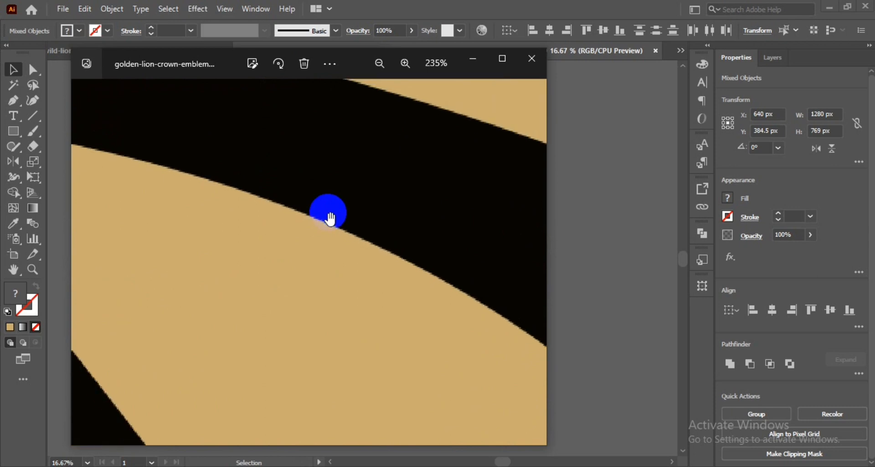
pyautogui.scroll(-5, 331, 219)
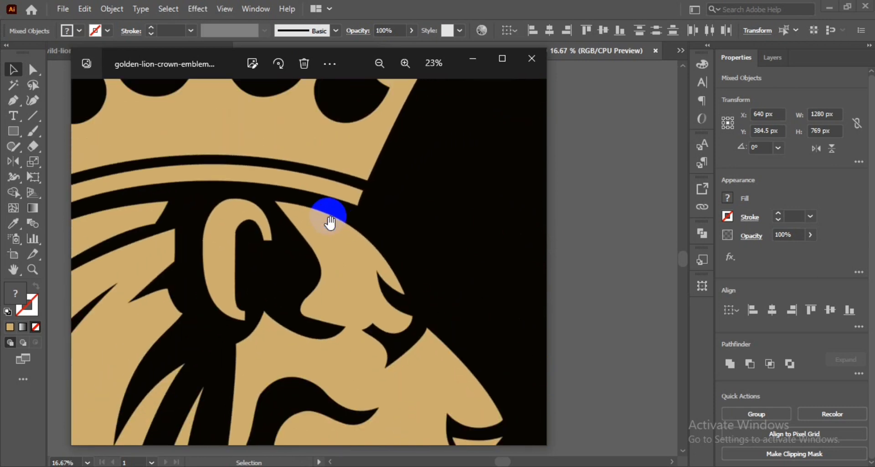
pyautogui.scroll(-4, 330, 219)
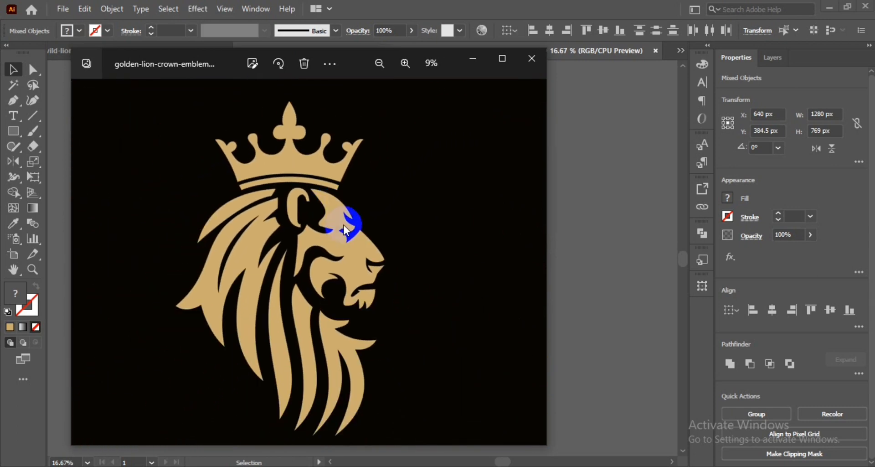